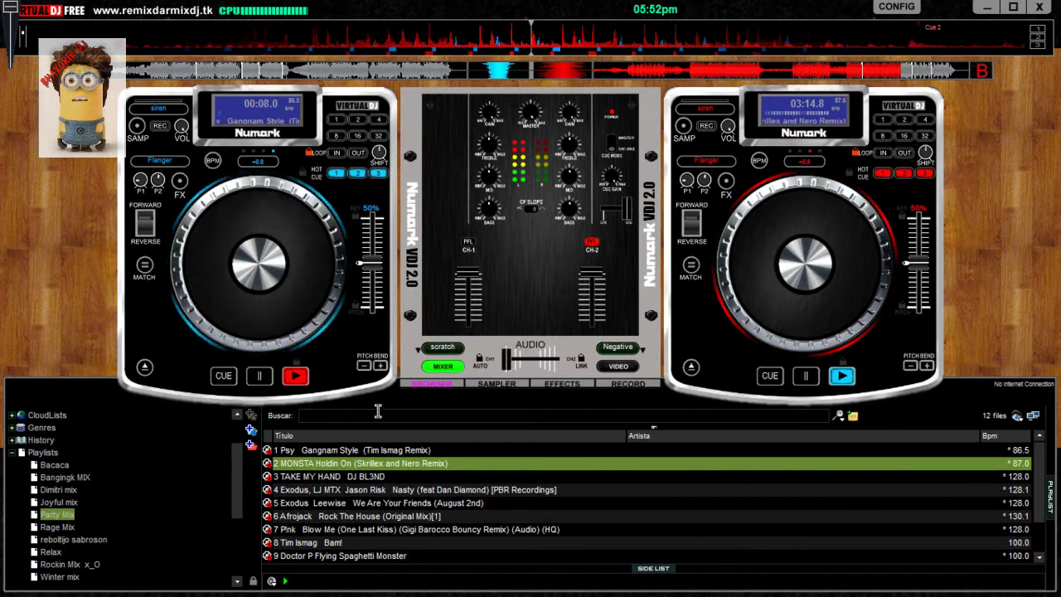
- Collapse the Playlists folder in the browser and switch deck 1's Flanger effect on and off
{"action": "left_click", "coordinate": [11, 453]}
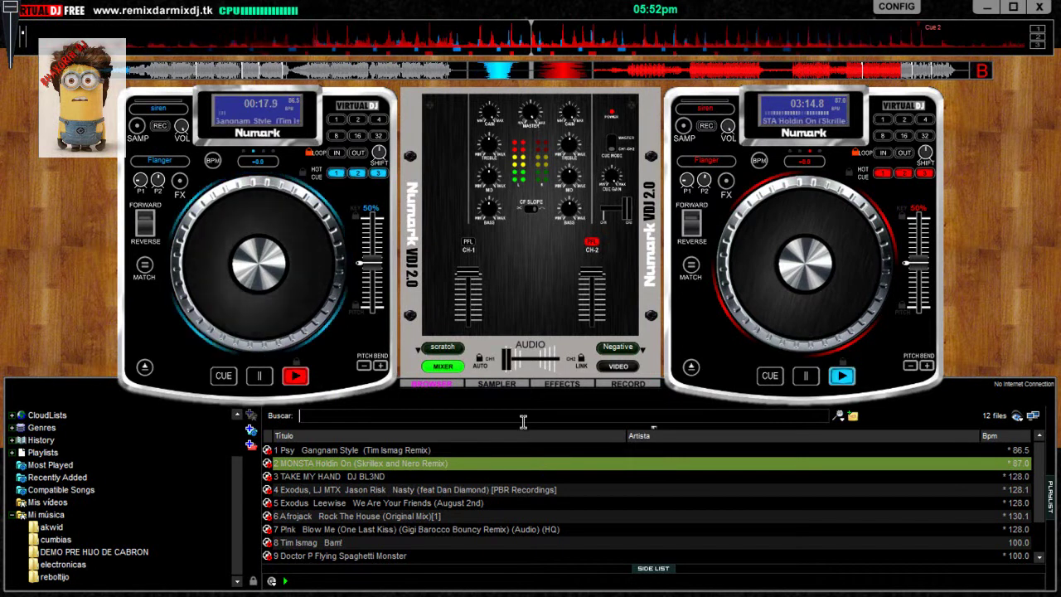
{"action": "left_click", "coordinate": [172, 163]}
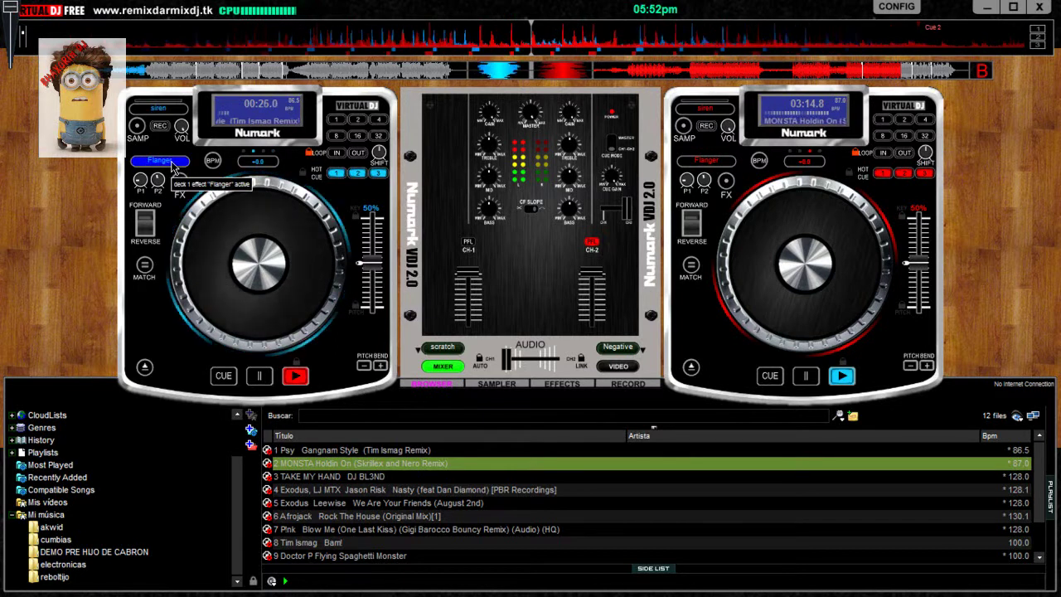
{"action": "left_click", "coordinate": [171, 163]}
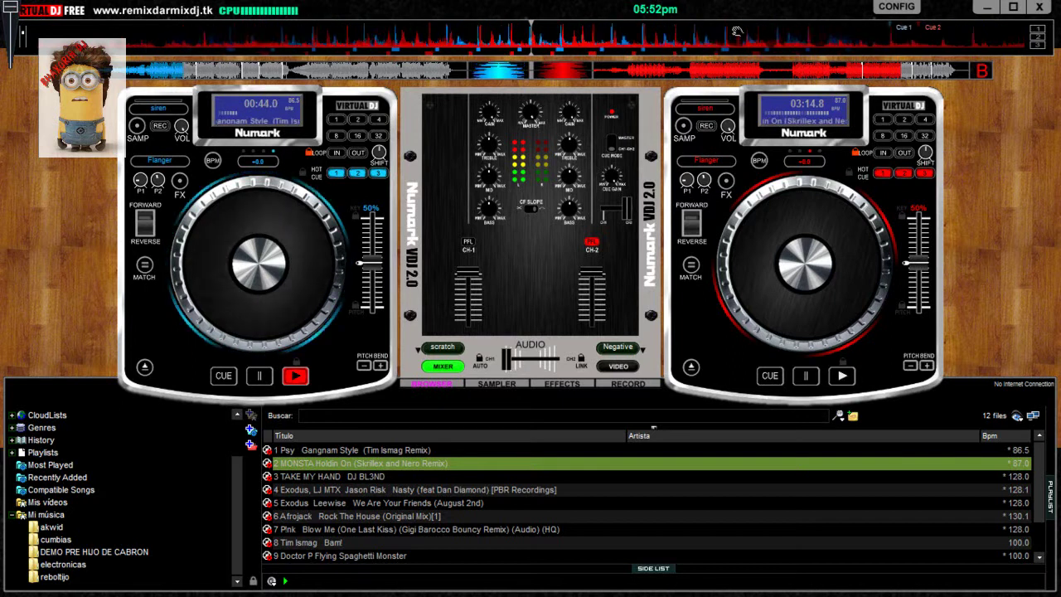
- Jump deck 1 to hot cue 2 and mix over fully to MONSTA Holdin On playing on deck 2
{"action": "left_click", "coordinate": [358, 174]}
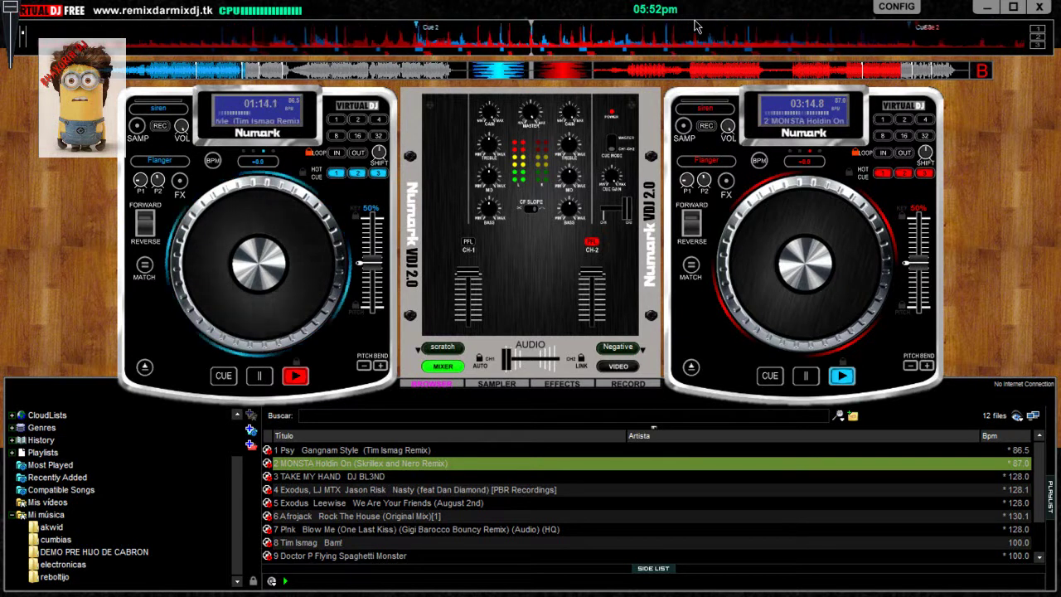
{"action": "key", "text": "space"}
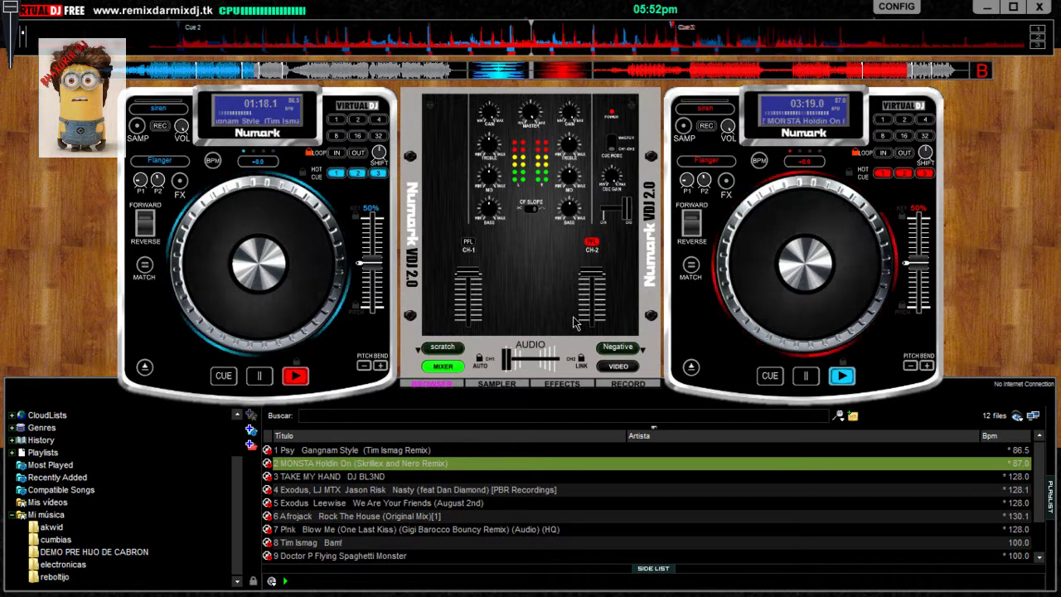
{"action": "mouse_move", "coordinate": [508, 363]}
{"action": "left_mouse_down"}
{"action": "mouse_move", "coordinate": [556, 365]}
{"action": "mouse_move", "coordinate": [506, 365]}
{"action": "left_mouse_up"}
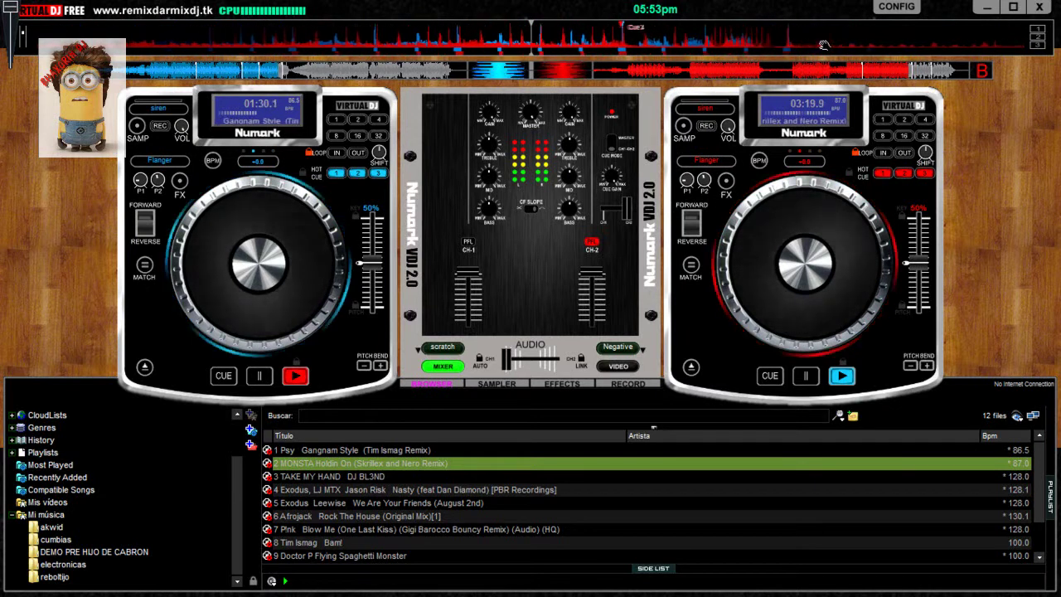
{"action": "left_click_drag", "start_coordinate": [509, 365], "coordinate": [658, 367]}
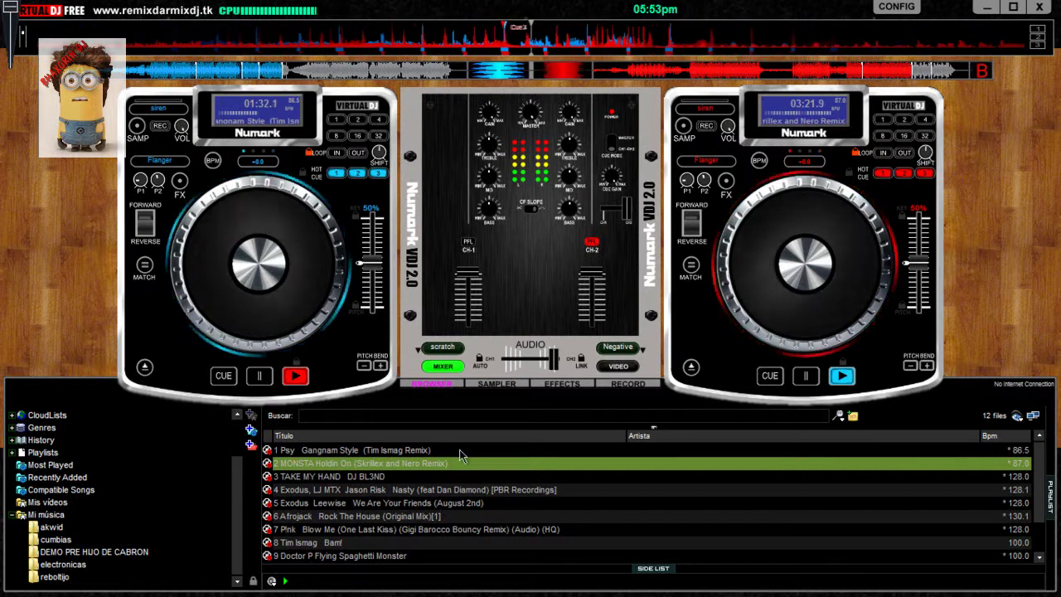
- Load TAKE MY HAND DJ BL3ND onto deck 1 and move its start position back to about 01:26.7
{"action": "left_click_drag", "start_coordinate": [396, 481], "coordinate": [241, 265]}
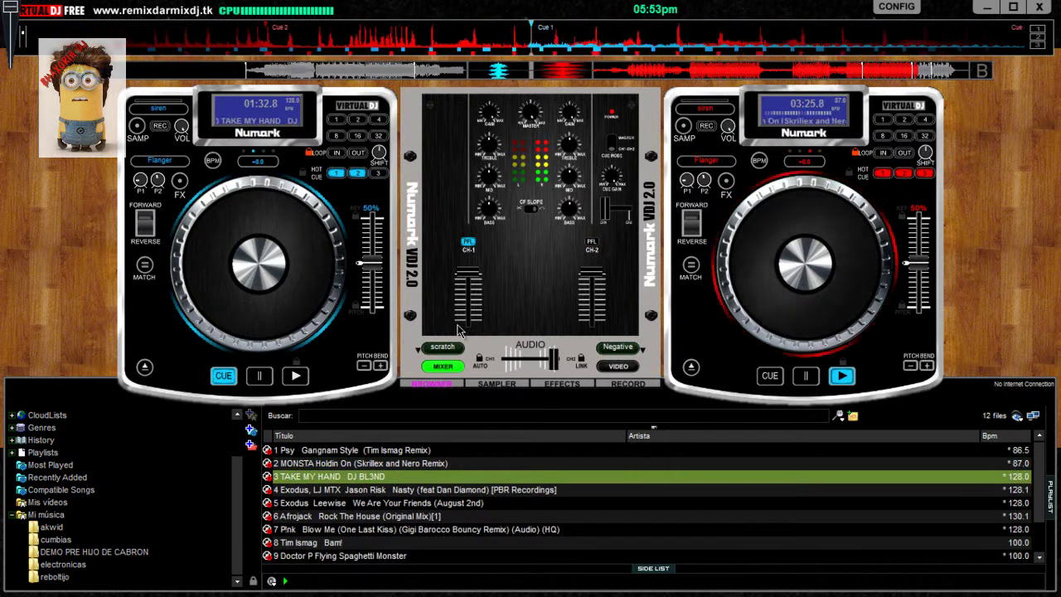
{"action": "left_click_drag", "start_coordinate": [527, 26], "coordinate": [878, 53]}
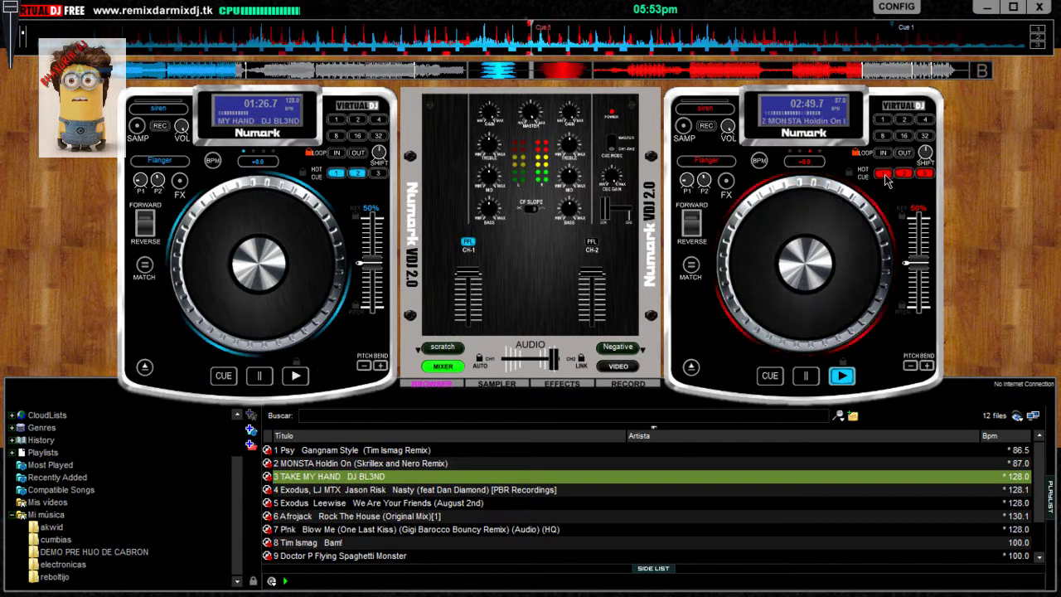
- Switch the Flanger effect on deck 2 on and off twice while its track plays
{"action": "left_click", "coordinate": [713, 169]}
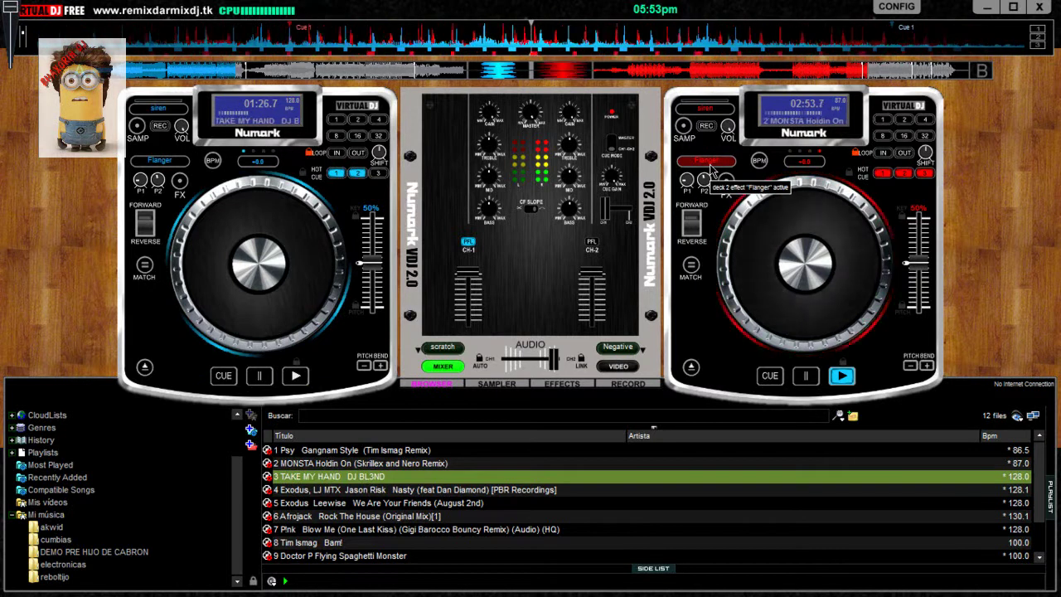
{"action": "left_click", "coordinate": [710, 166]}
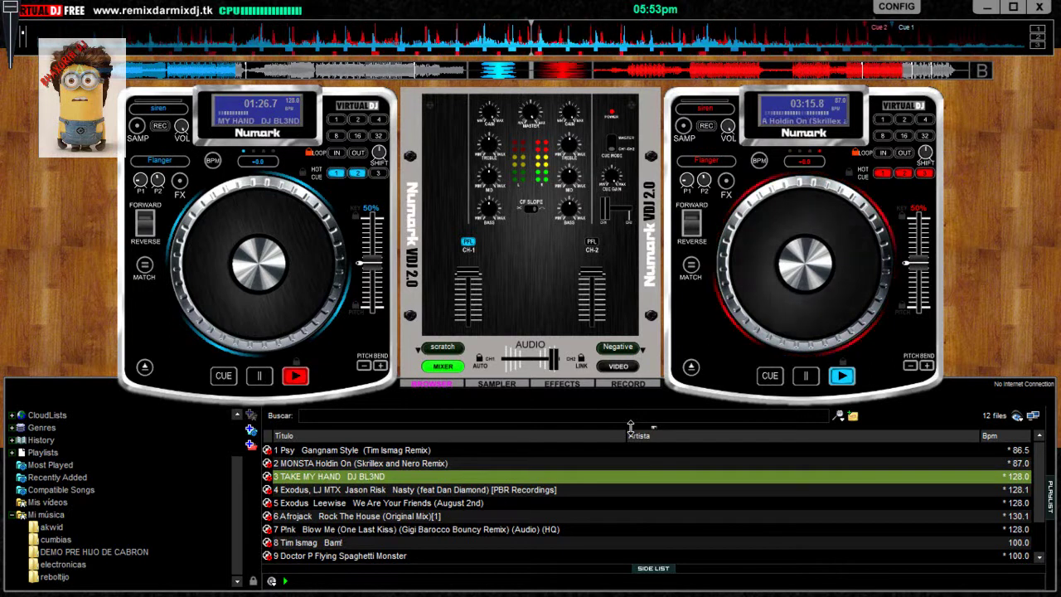
{"action": "left_click", "coordinate": [714, 162]}
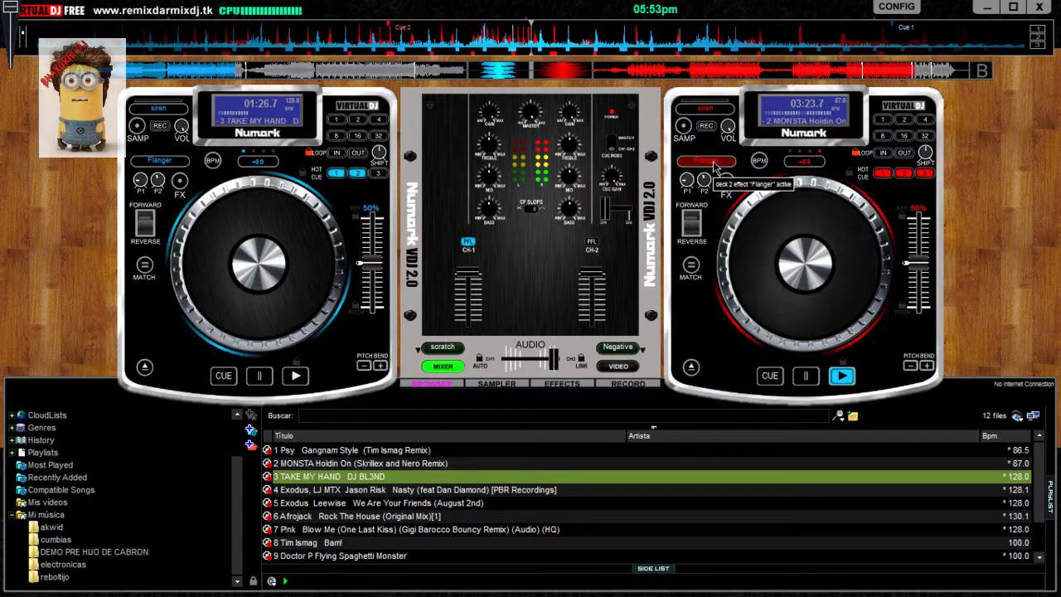
{"action": "left_click", "coordinate": [713, 162]}
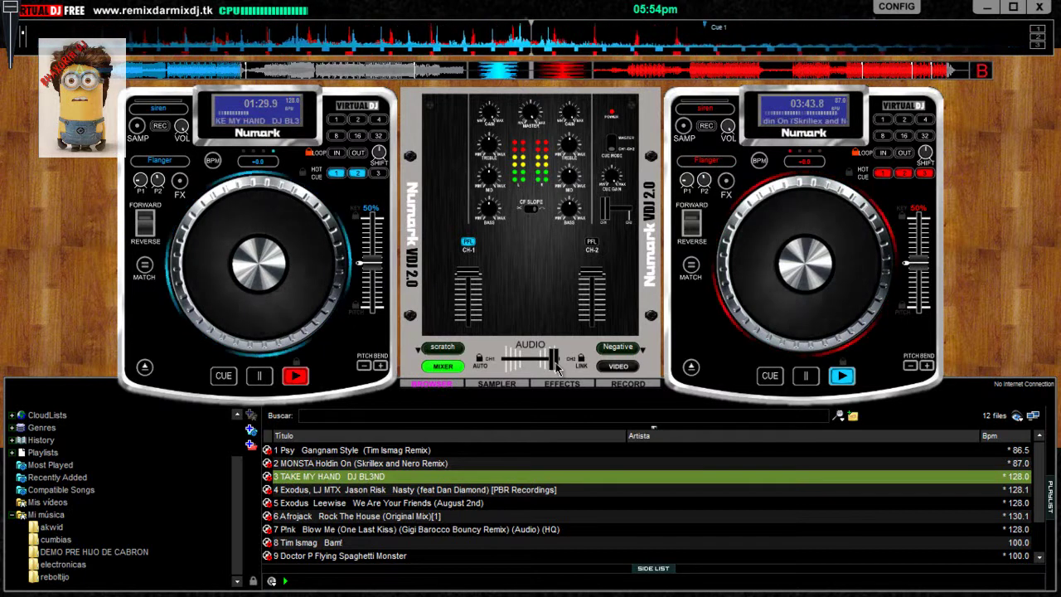
- Crossfade gradually from deck 2 to deck 1, and load track 4, Exodus, LJ MTX Jason Risk Nasty, onto deck 2
{"action": "left_click_drag", "start_coordinate": [557, 367], "coordinate": [545, 369]}
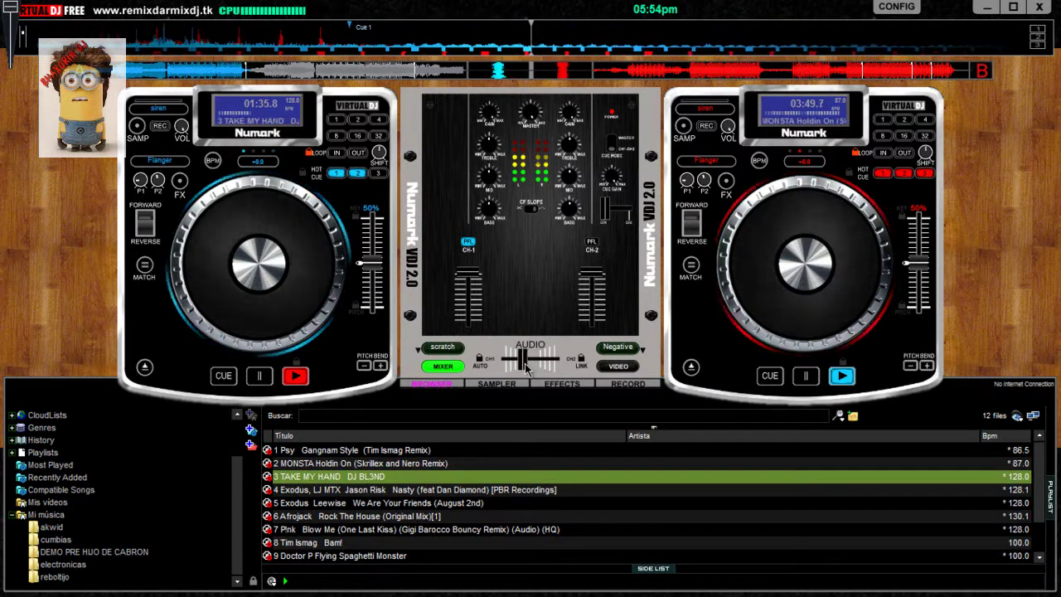
{"action": "left_click_drag", "start_coordinate": [526, 365], "coordinate": [522, 370]}
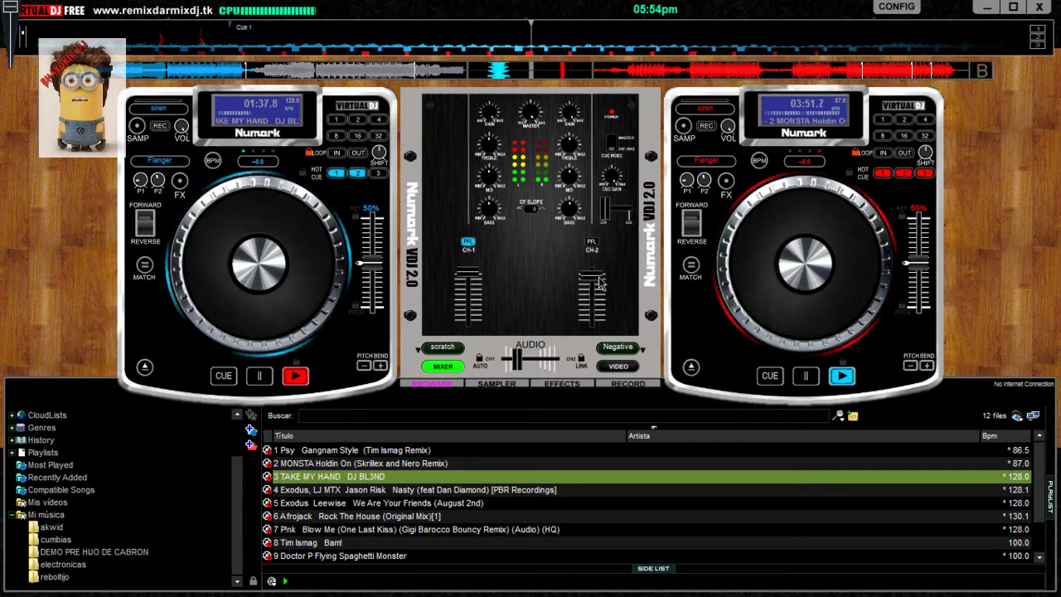
{"action": "left_click_drag", "start_coordinate": [600, 283], "coordinate": [601, 291]}
{"action": "left_click_drag", "start_coordinate": [515, 360], "coordinate": [506, 363]}
{"action": "left_click_drag", "start_coordinate": [356, 490], "coordinate": [746, 332]}
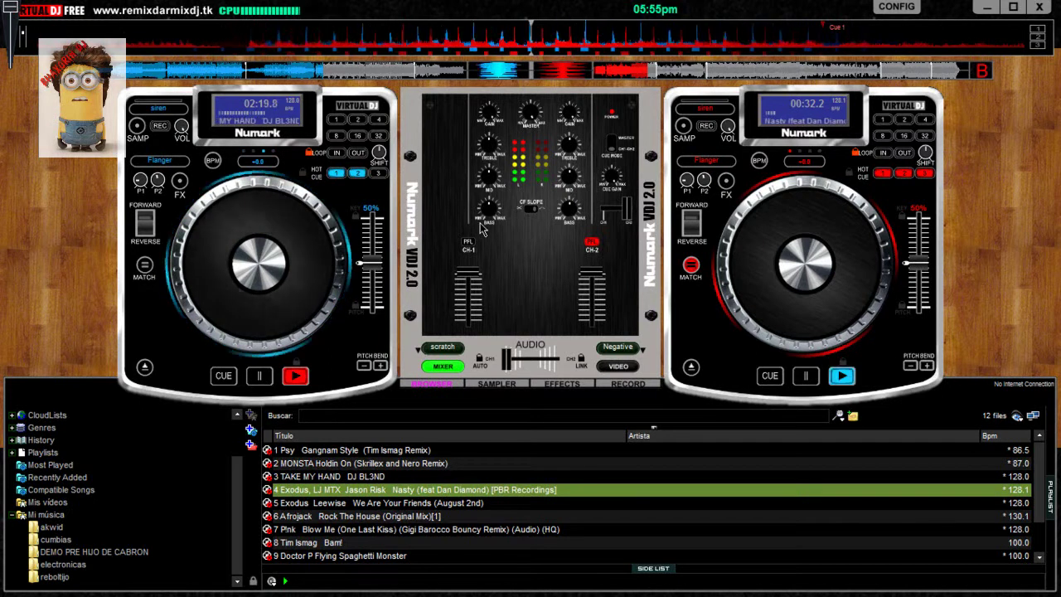
- Apply Flanger briefly to deck 1, and change that deck's effect to dsp_WahWah
{"action": "left_click", "coordinate": [164, 164]}
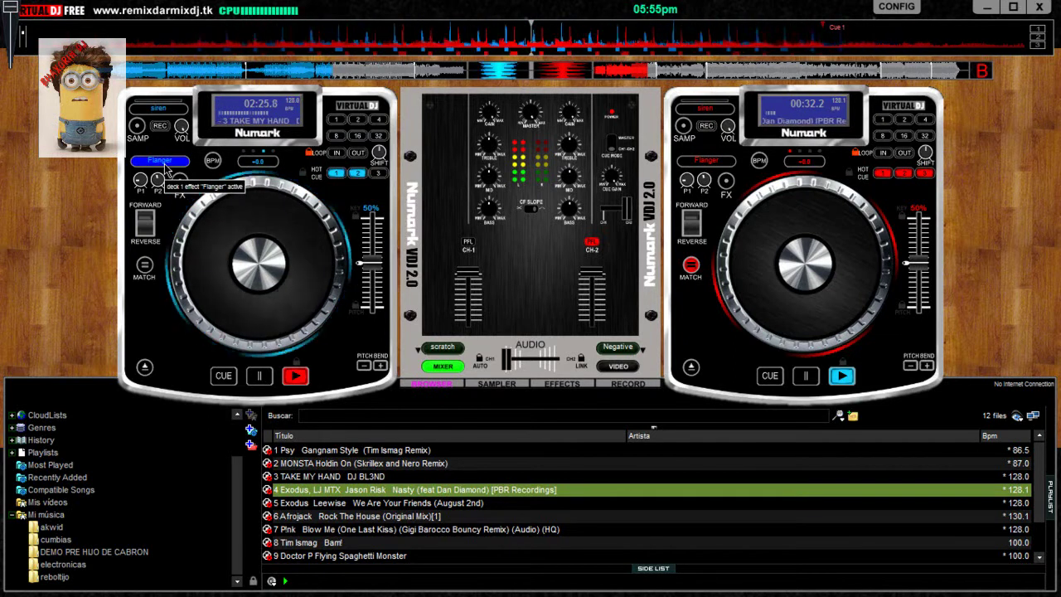
{"action": "left_click", "coordinate": [165, 163]}
{"action": "left_click", "coordinate": [182, 184]}
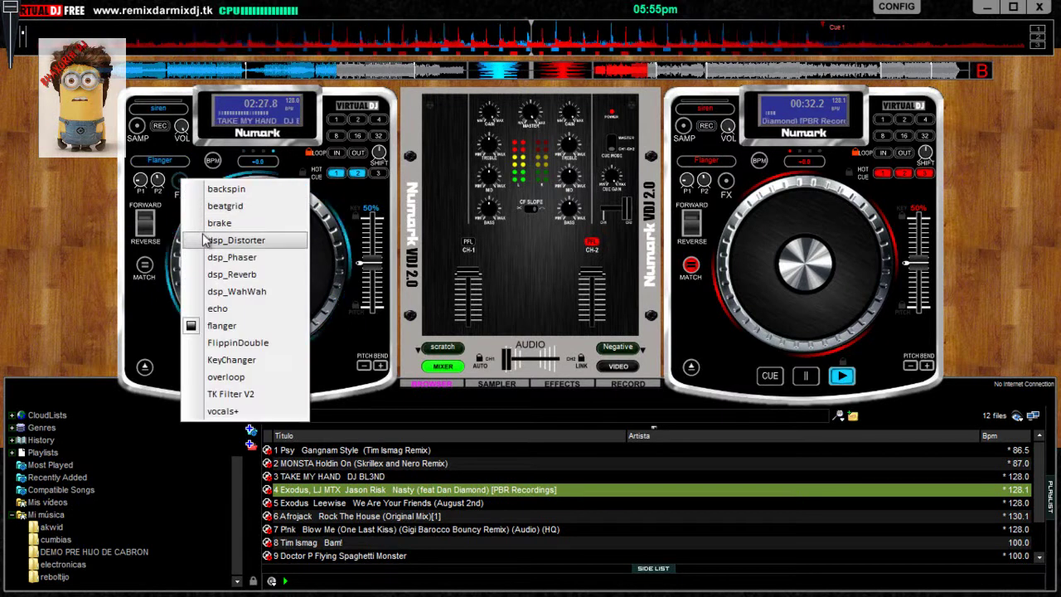
{"action": "left_click", "coordinate": [214, 291]}
- Switch the Wah Wah effect on deck 1 on and off repeatedly during playback, leaving it off
{"action": "left_click", "coordinate": [161, 162]}
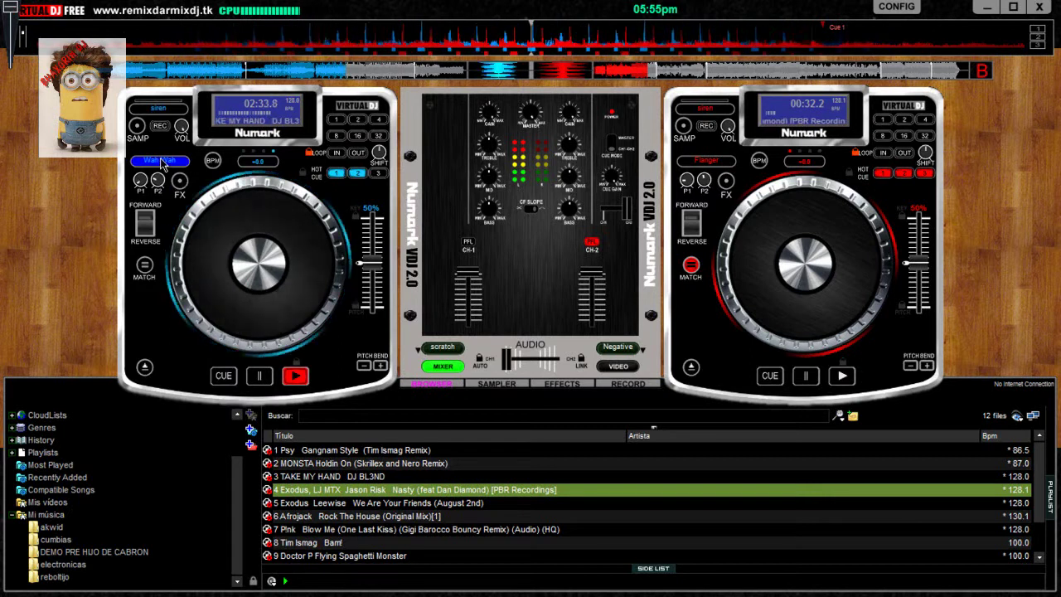
{"action": "left_click", "coordinate": [161, 161]}
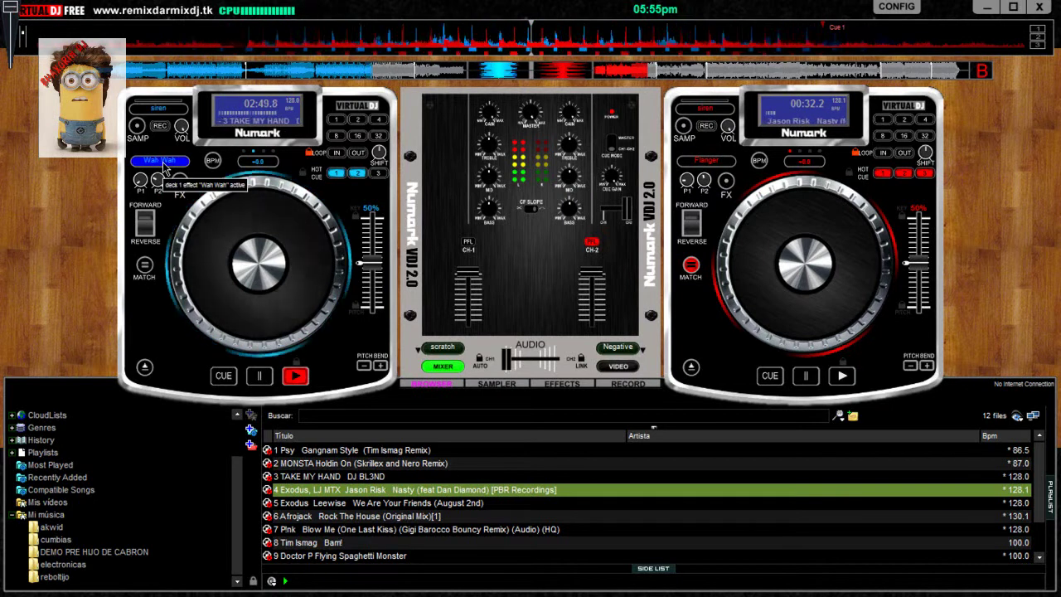
{"action": "left_click", "coordinate": [163, 162]}
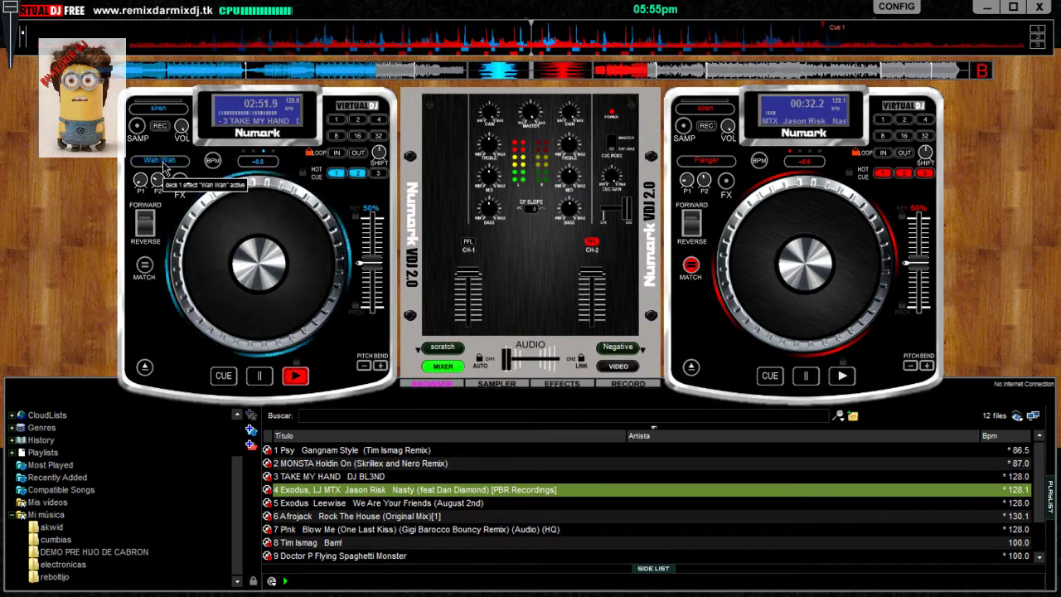
{"action": "left_click", "coordinate": [163, 161]}
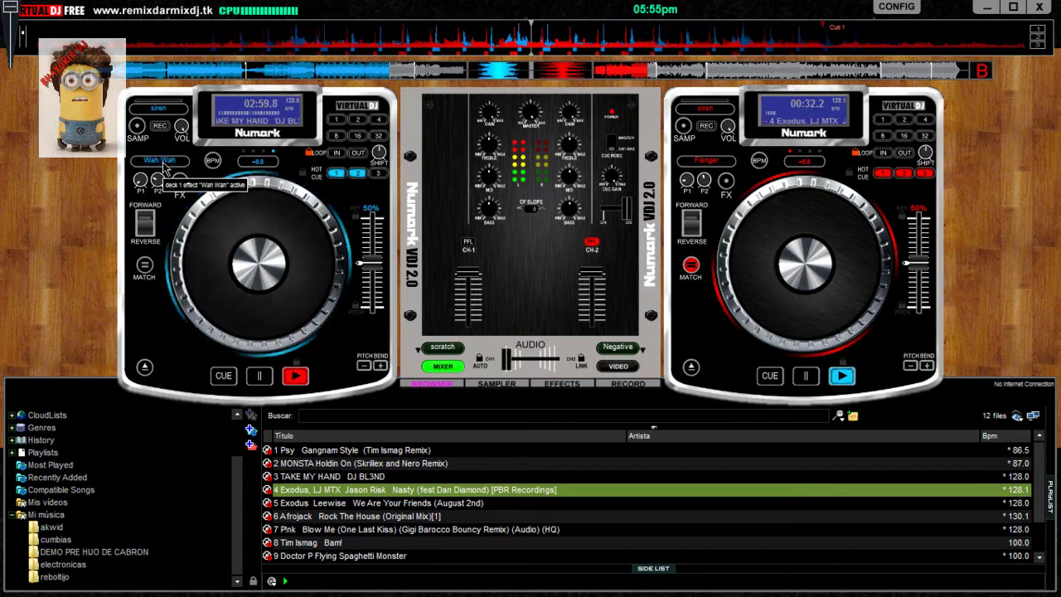
{"action": "left_click", "coordinate": [163, 162]}
{"action": "left_click", "coordinate": [162, 162]}
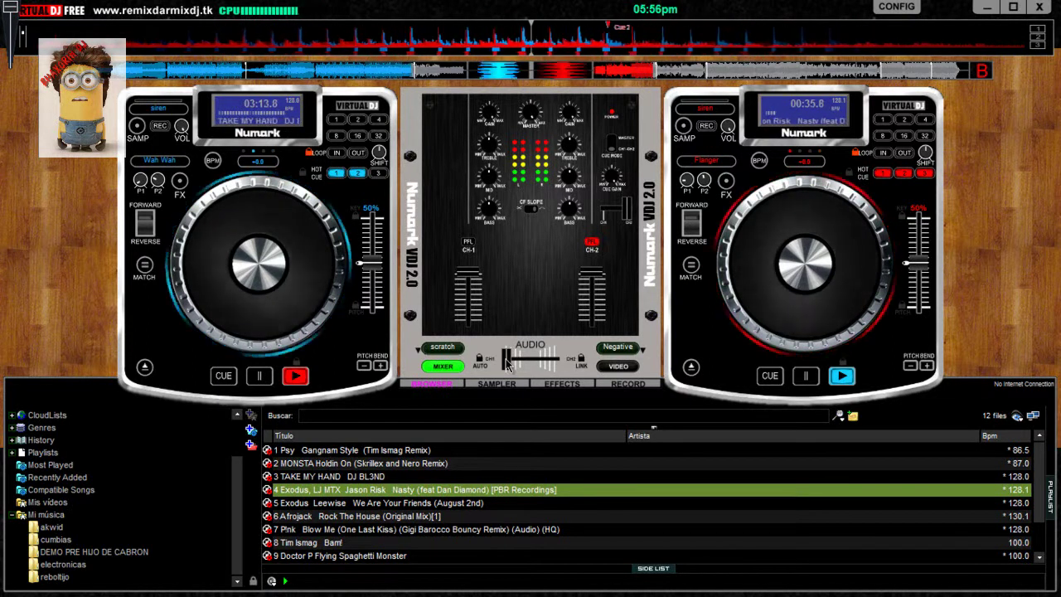
- Crossfade fully to deck 2, and cue Exodus Leewise We Are Your Friends (August 2nd) on deck 1 at about 01:28.1
{"action": "left_click_drag", "start_coordinate": [508, 364], "coordinate": [569, 367]}
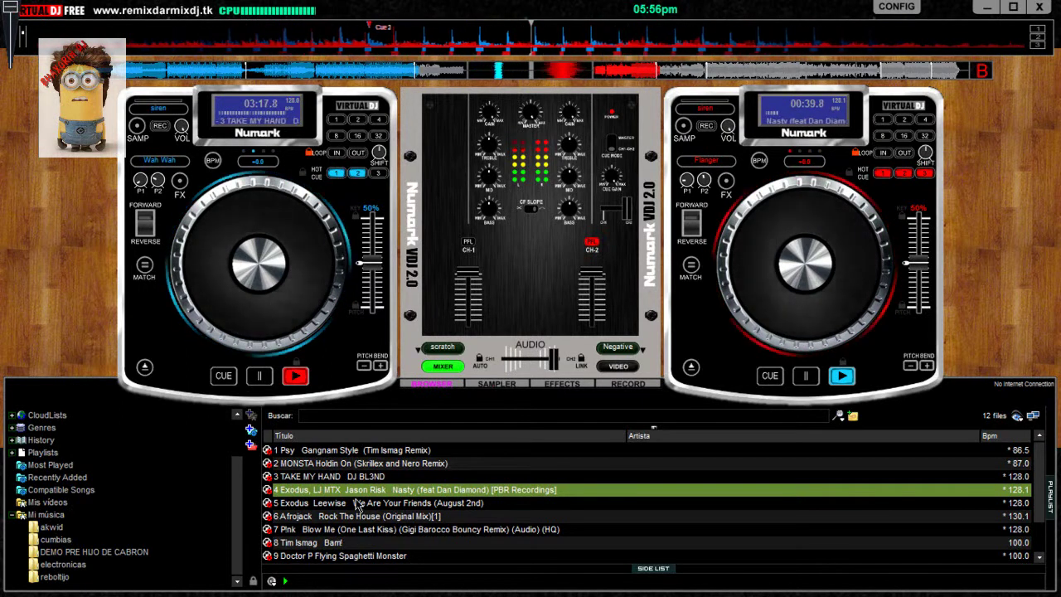
{"action": "left_click_drag", "start_coordinate": [358, 504], "coordinate": [278, 264]}
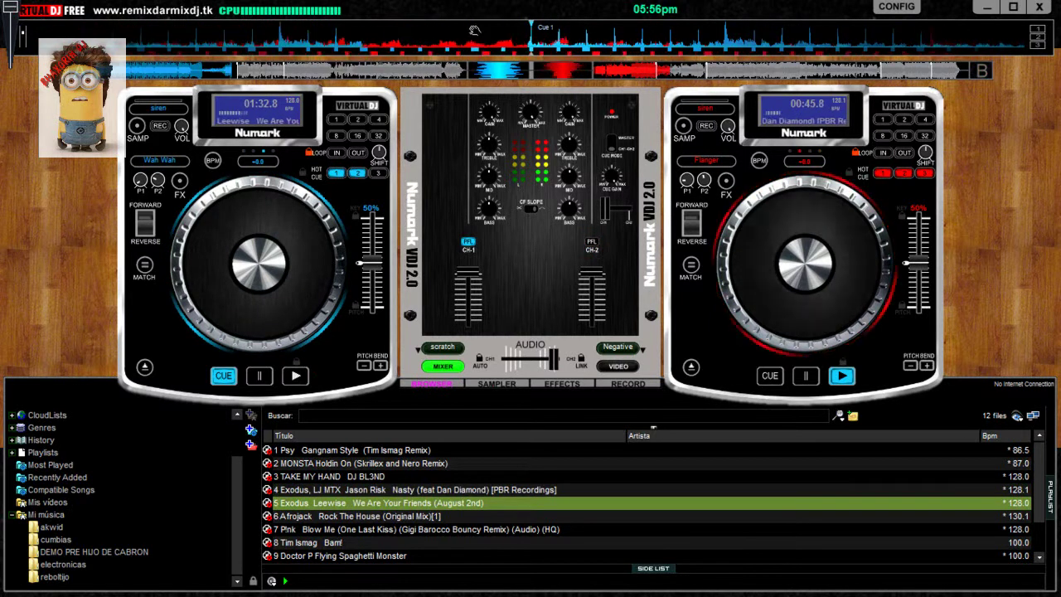
{"action": "left_click_drag", "start_coordinate": [472, 40], "coordinate": [750, 73]}
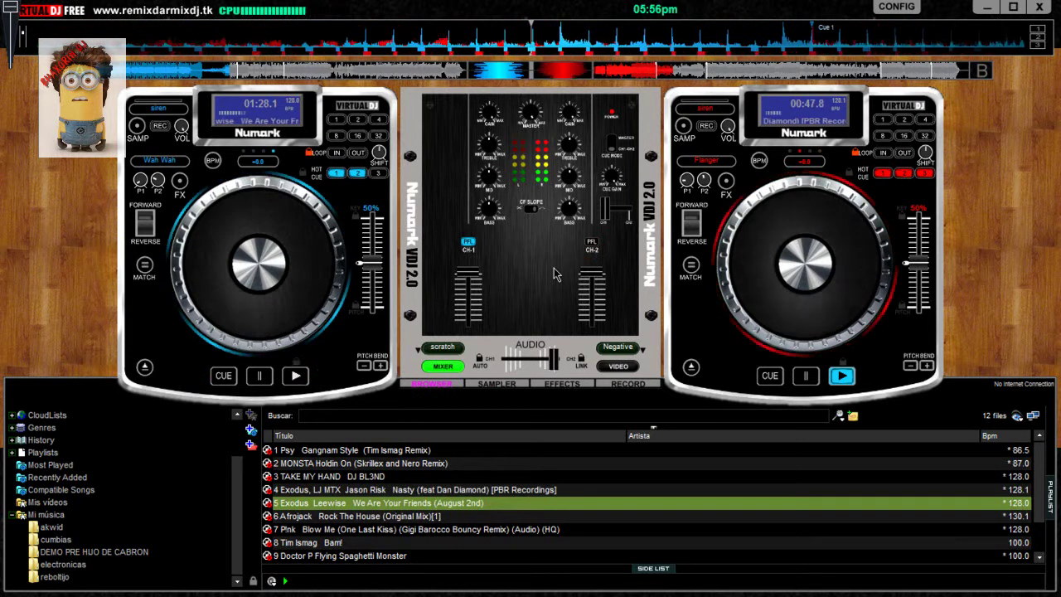
{"action": "left_click", "coordinate": [386, 477]}
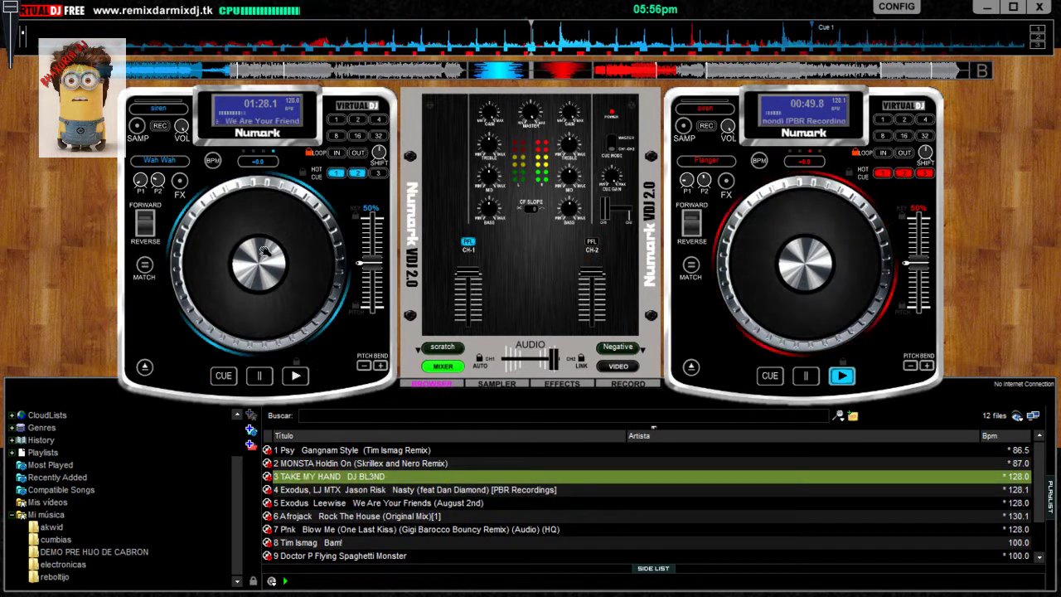
{"action": "left_click_drag", "start_coordinate": [267, 273], "coordinate": [266, 274]}
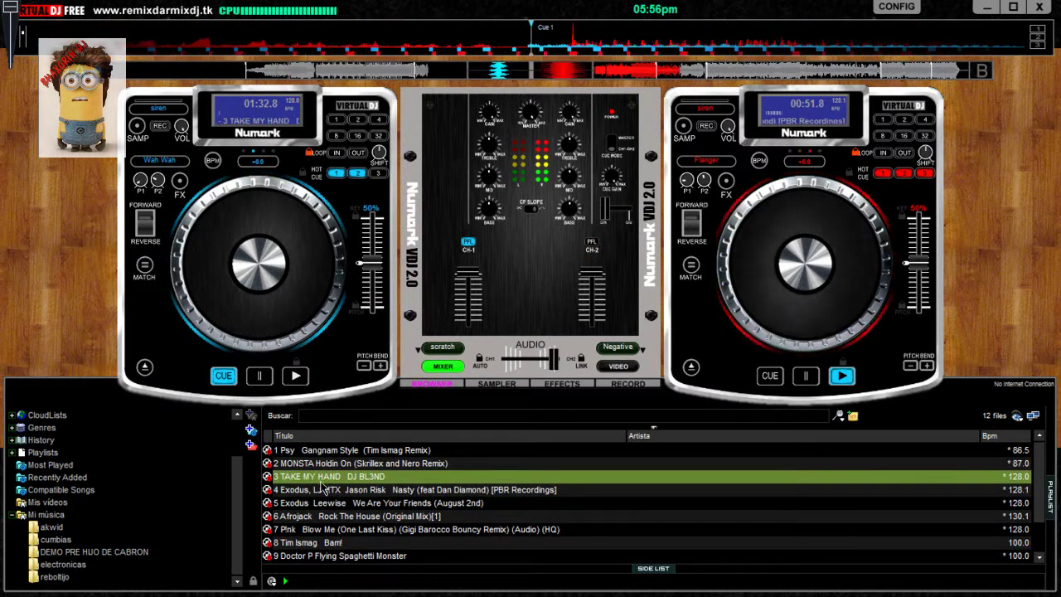
{"action": "left_click", "coordinate": [325, 503]}
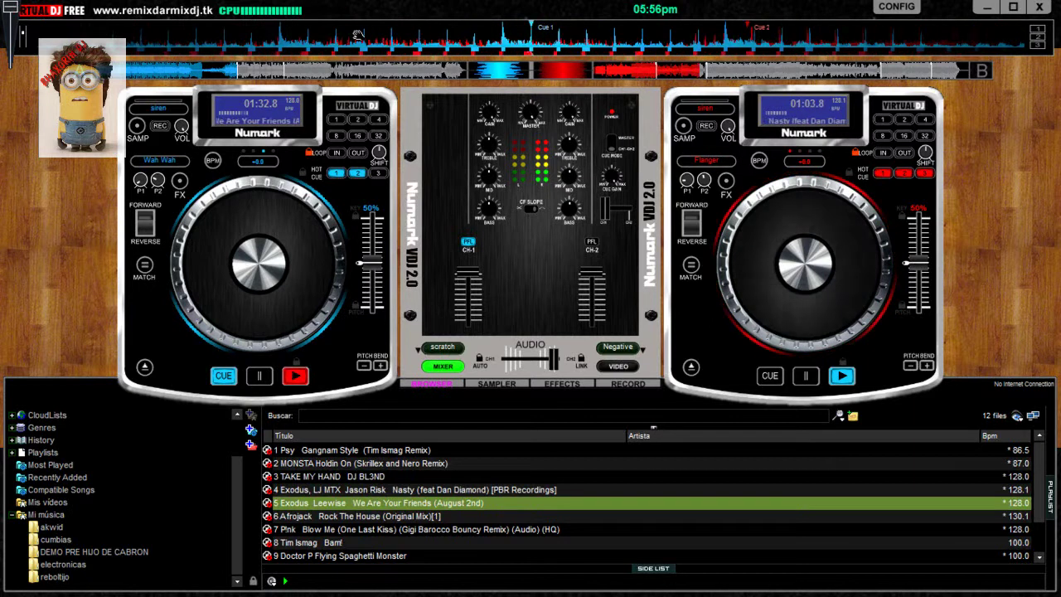
- Jump deck 2 to hot cue 3 and move the start position of deck 1's track back to about 01:27.3
{"action": "left_click", "coordinate": [925, 175]}
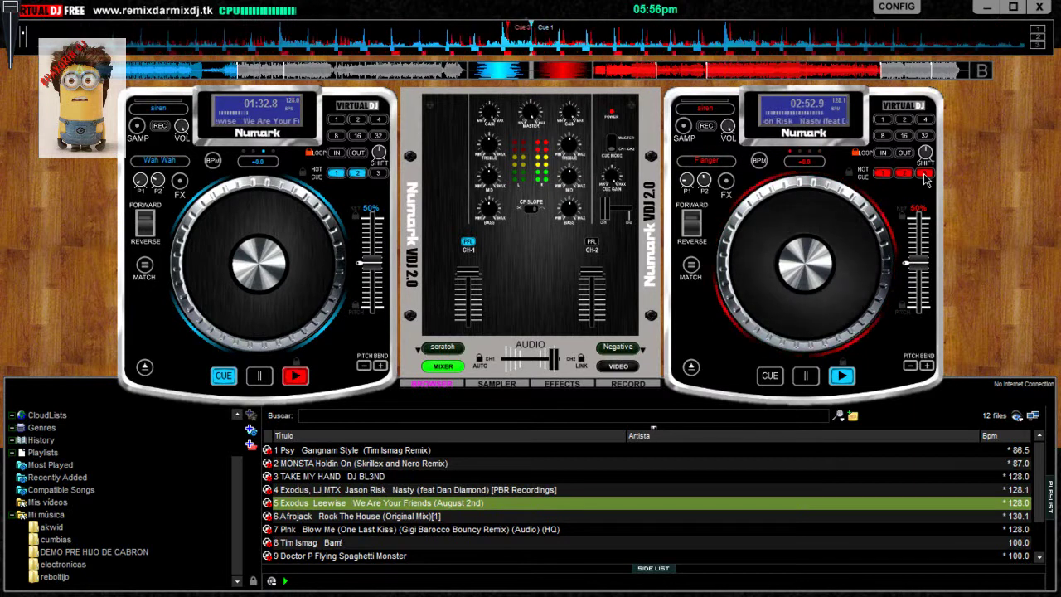
{"action": "left_click_drag", "start_coordinate": [600, 34], "coordinate": [859, 60]}
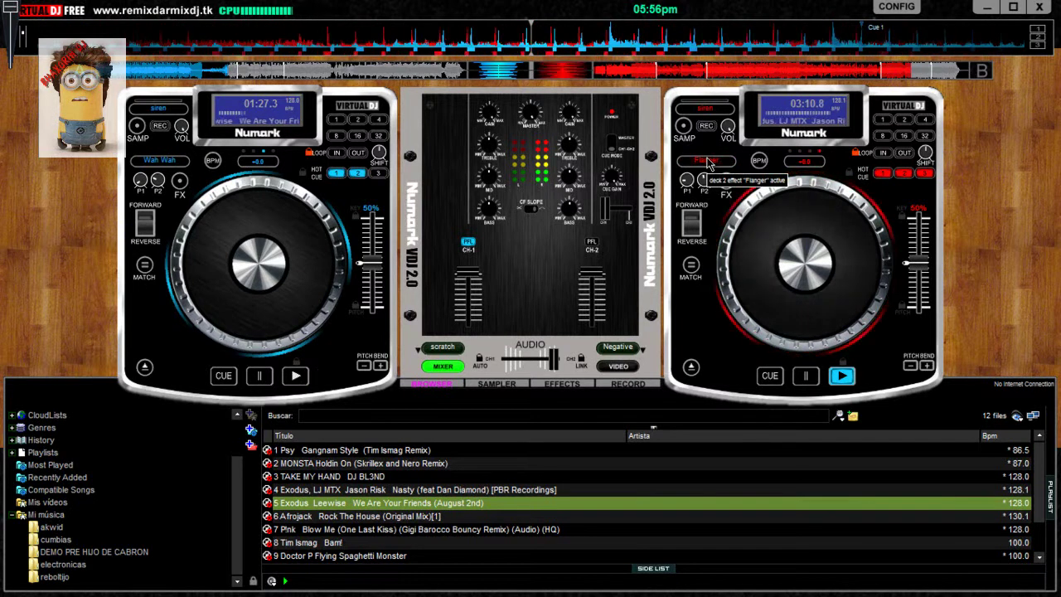
- Crossfade fully to deck 1, and cue up Afrojack Rock The House (Original Mix)[1] on deck 2
{"action": "left_click_drag", "start_coordinate": [1039, 490], "coordinate": [1038, 537]}
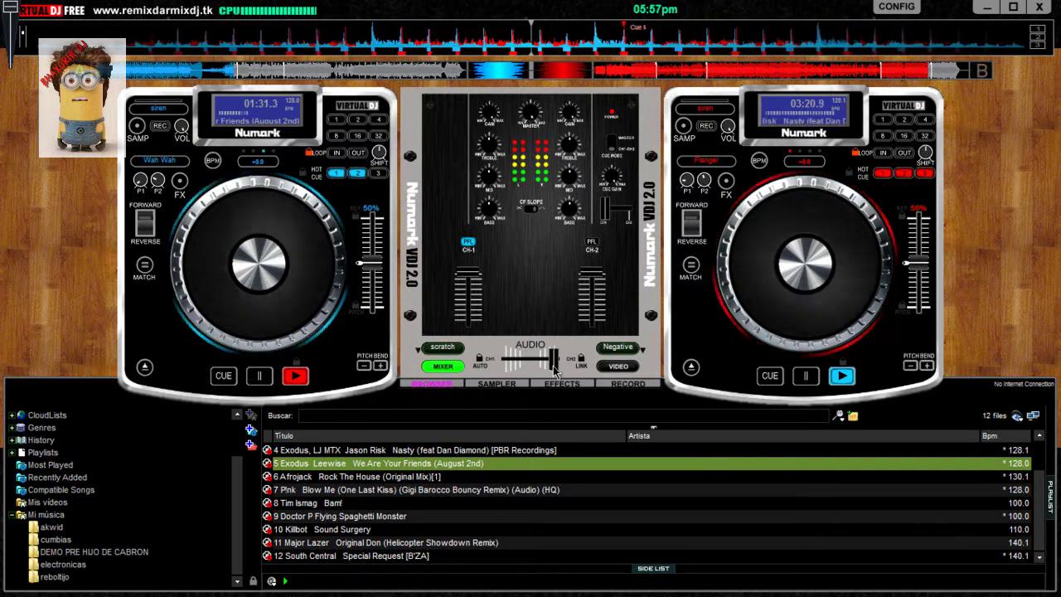
{"action": "left_click_drag", "start_coordinate": [554, 365], "coordinate": [507, 365]}
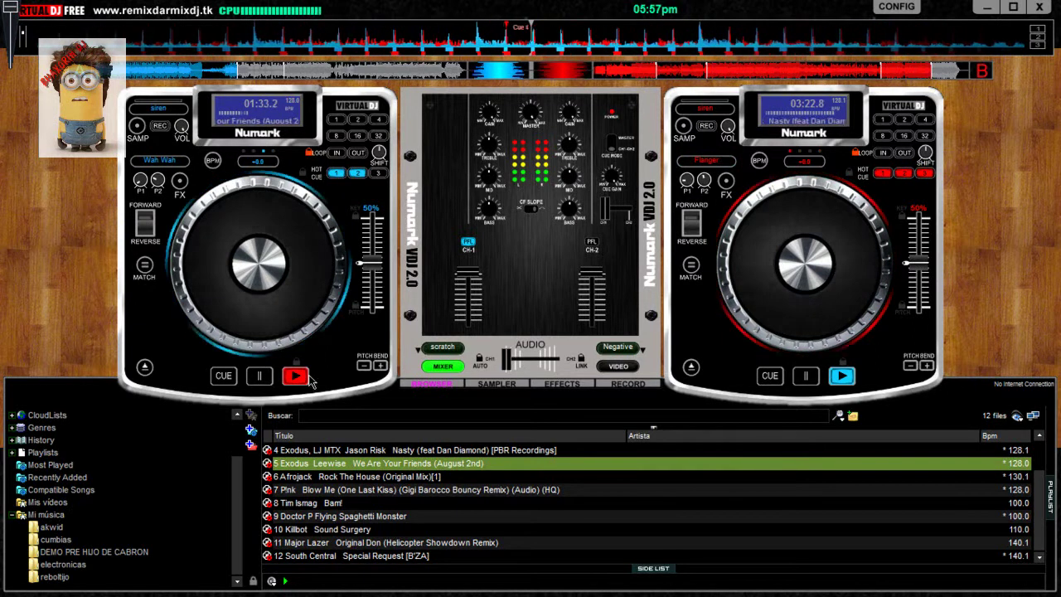
{"action": "left_click_drag", "start_coordinate": [470, 476], "coordinate": [804, 265]}
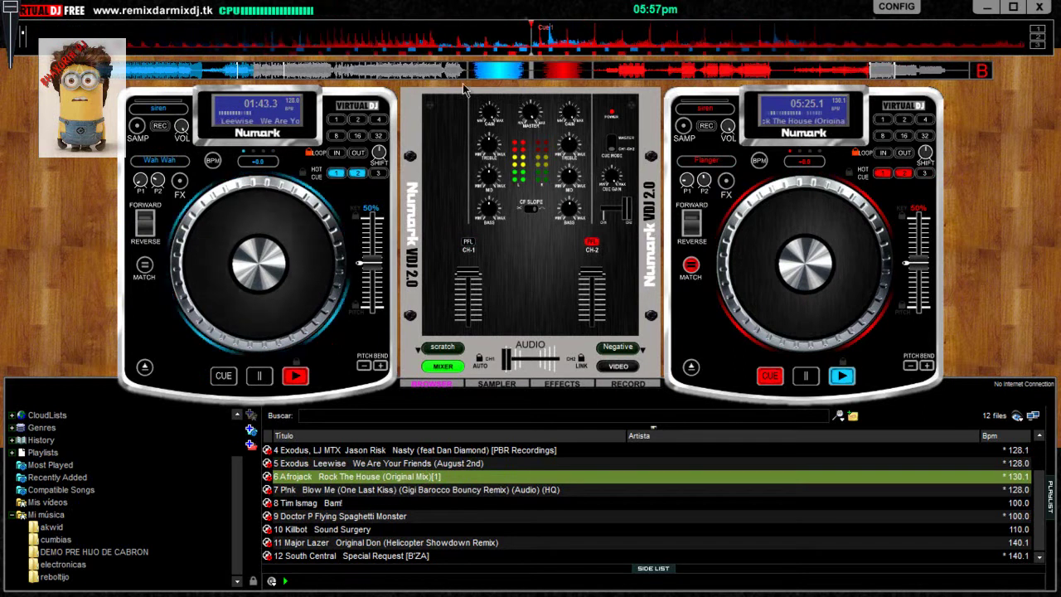
{"action": "left_click", "coordinate": [841, 376]}
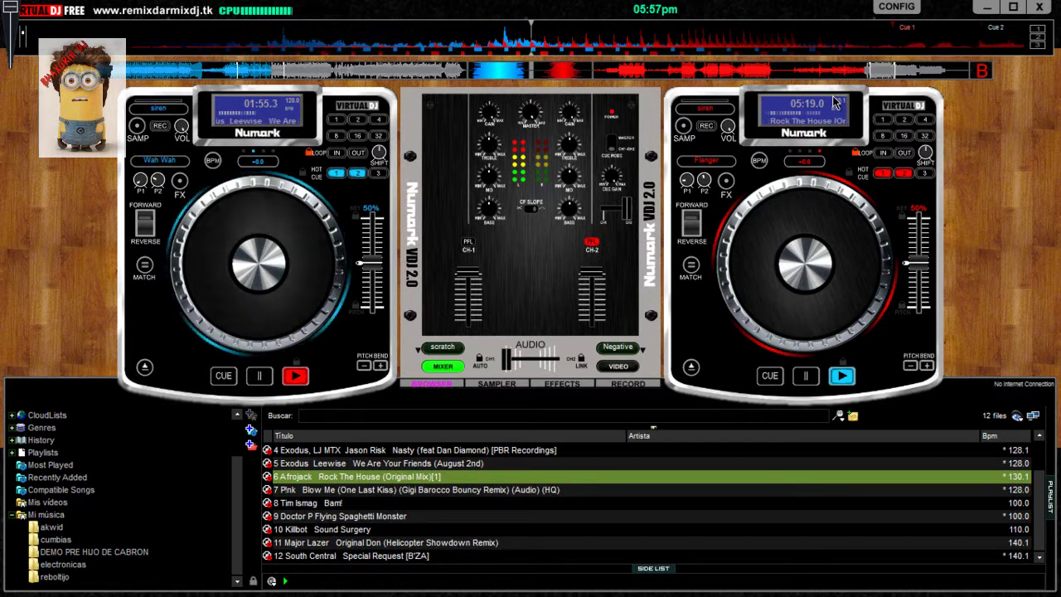
- Crossfade fully to deck 2, and cue P!nk Blow Me (One Last Kiss) on deck 1 with its start position moved slightly earlier
{"action": "key", "text": "space"}
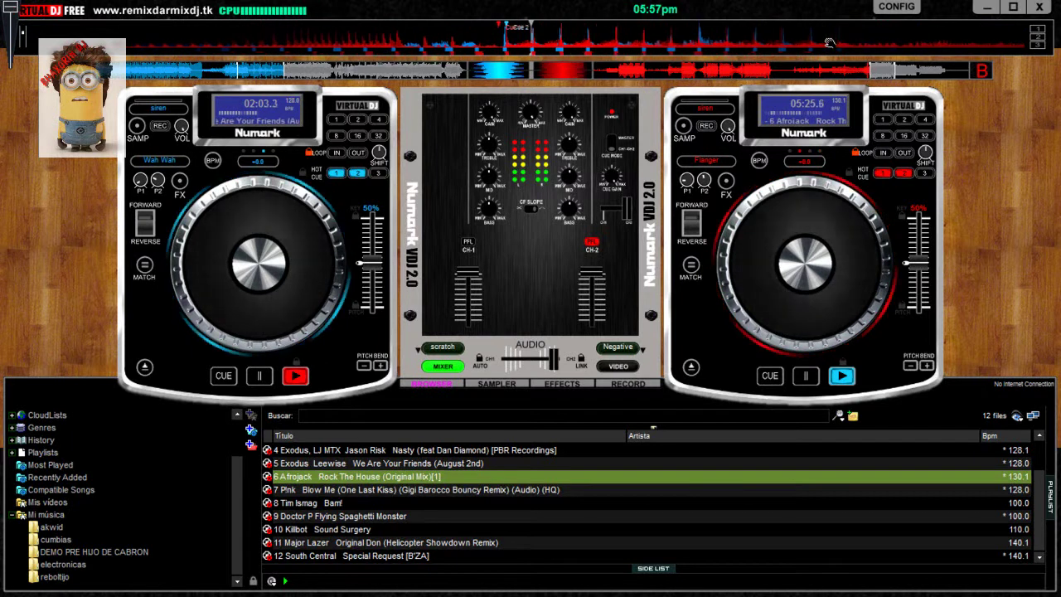
{"action": "key", "text": "Down"}
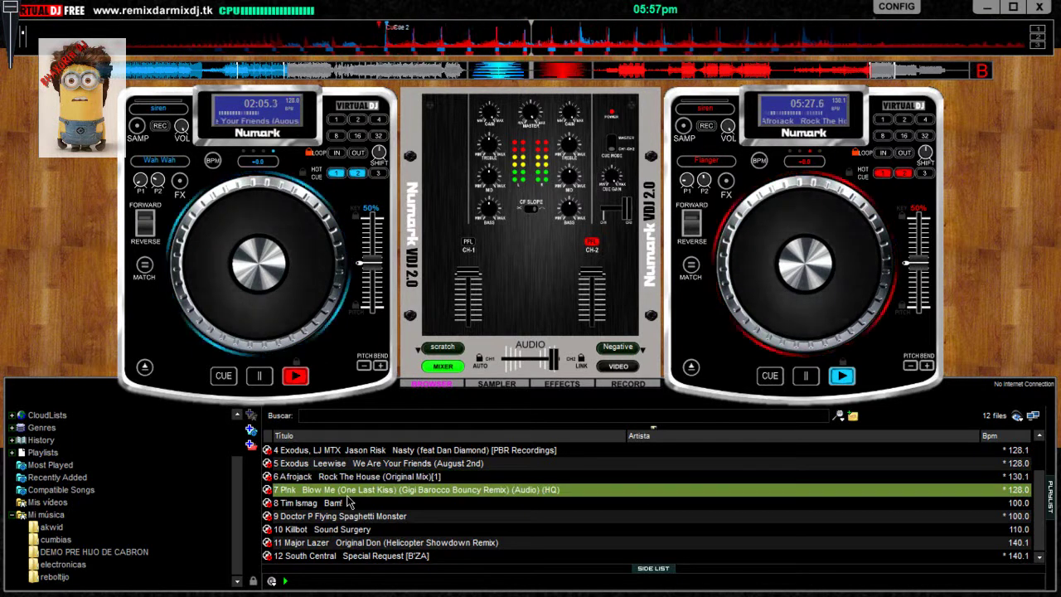
{"action": "key", "text": "shift+Left"}
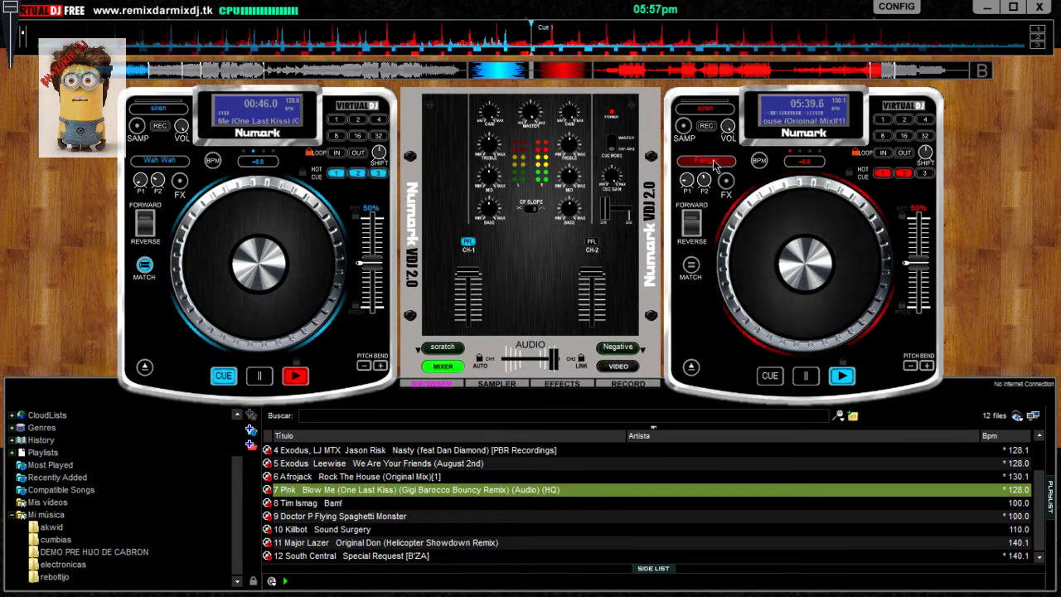
{"action": "left_click_drag", "start_coordinate": [568, 59], "coordinate": [887, 63]}
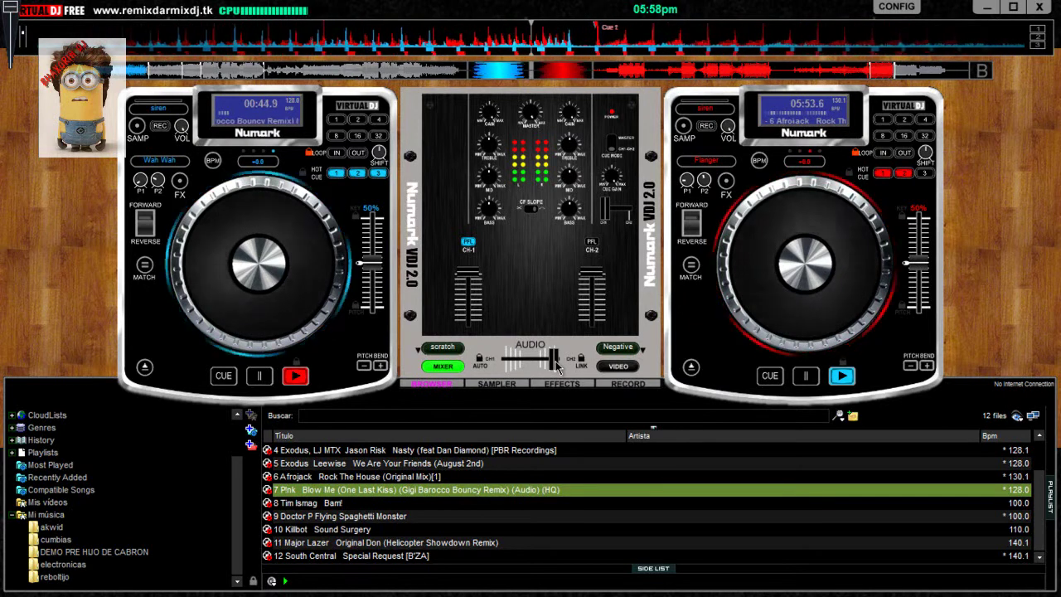
- Crossfade fully to deck 1, and cue Tim Ismag Bam! on deck 2 at the very beginning of the track
{"action": "left_click_drag", "start_coordinate": [553, 359], "coordinate": [507, 360]}
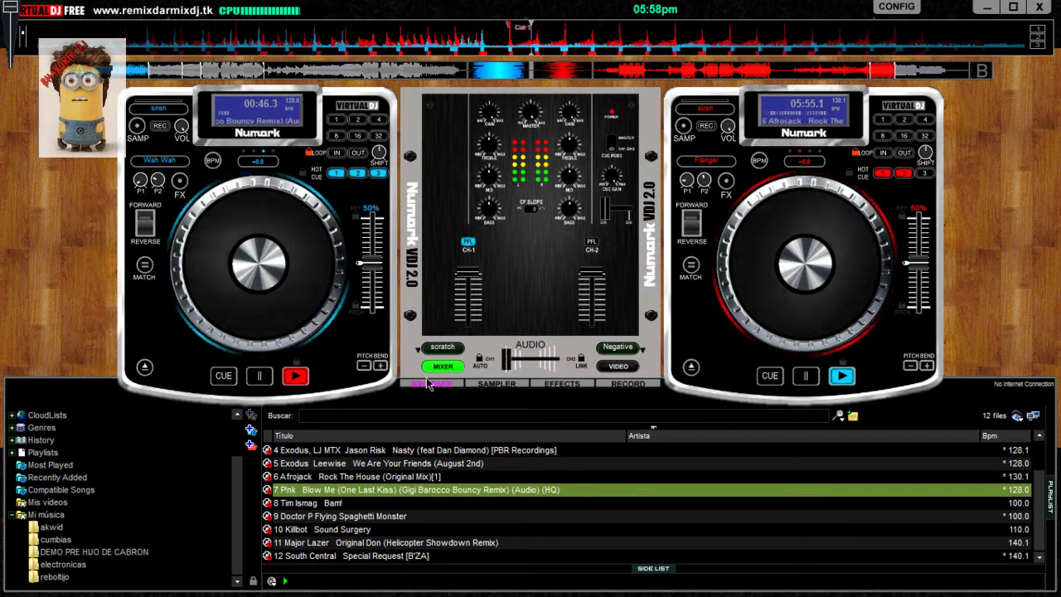
{"action": "left_click", "coordinate": [331, 503]}
{"action": "double_click", "coordinate": [331, 503]}
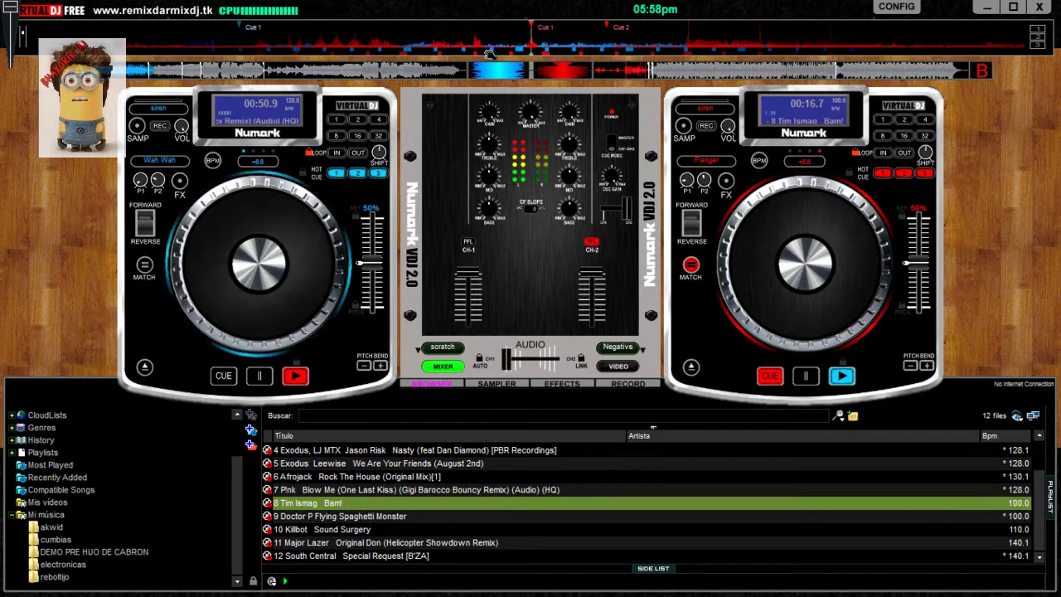
{"action": "left_click", "coordinate": [937, 74]}
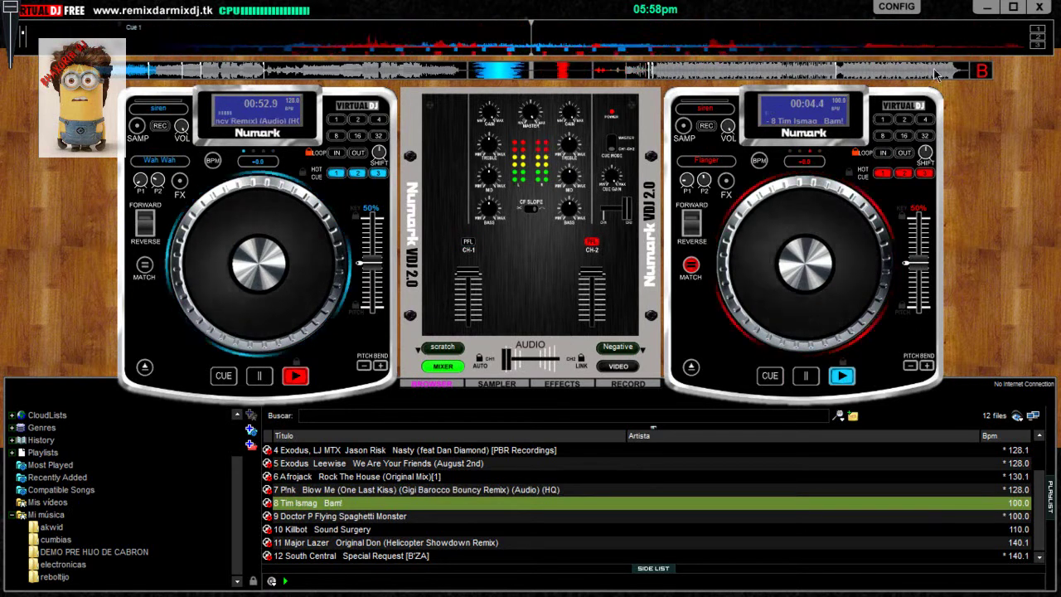
{"action": "left_click_drag", "start_coordinate": [845, 48], "coordinate": [750, 47]}
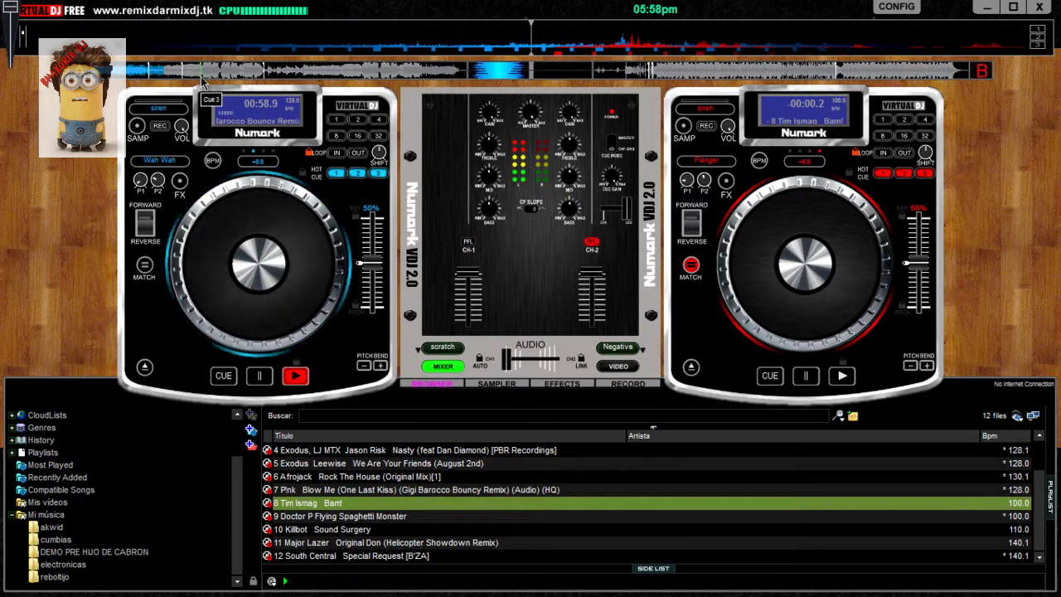
- Apply the Wah Wah effect on deck 1 during playback, and jump that deck to hot cue 3
{"action": "left_click", "coordinate": [166, 161]}
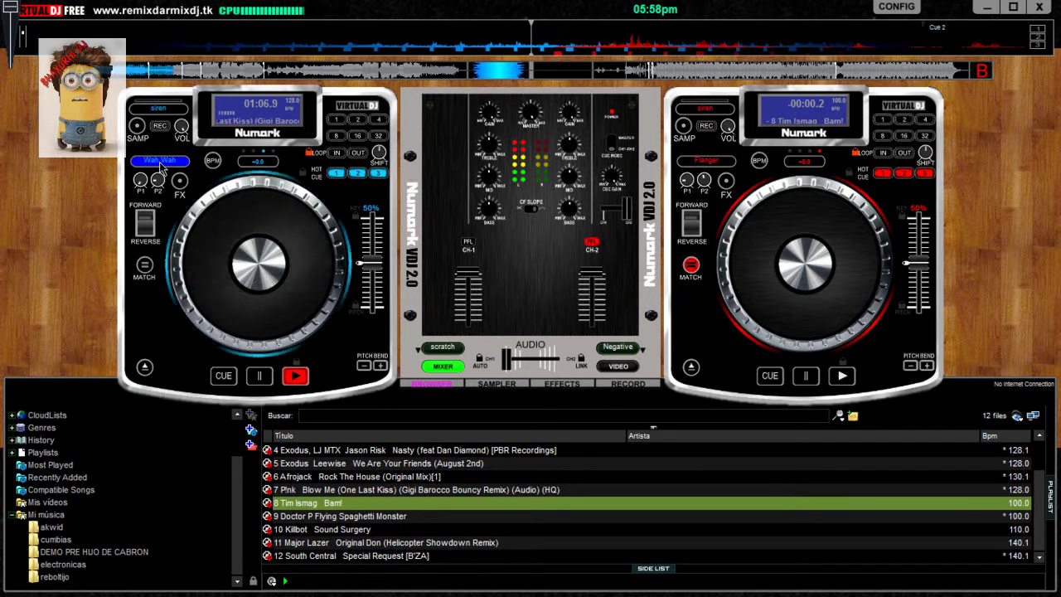
{"action": "left_click", "coordinate": [378, 174]}
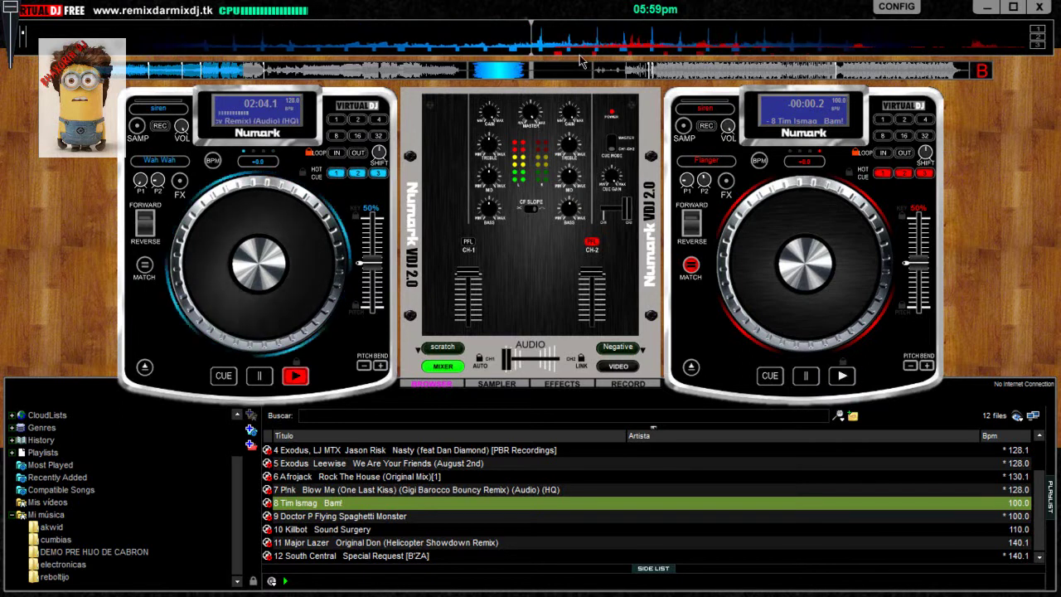
- Crossfade from deck 1 through the middle fully to deck 2, lowering channel 1's volume and playing the risa Bl3nd sample over the transition
{"action": "left_click", "coordinate": [531, 360]}
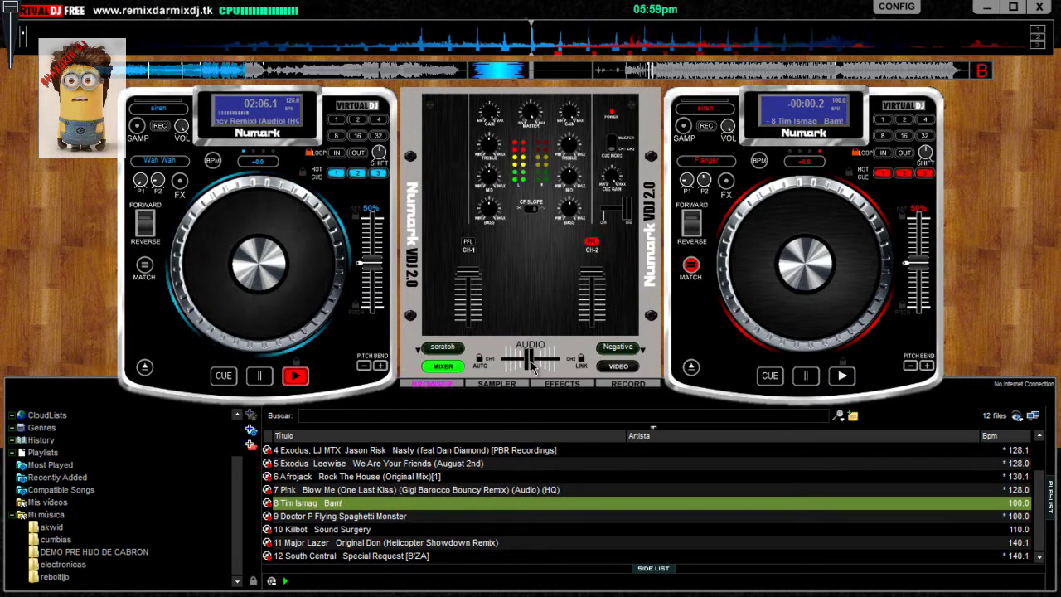
{"action": "left_click_drag", "start_coordinate": [473, 276], "coordinate": [474, 282]}
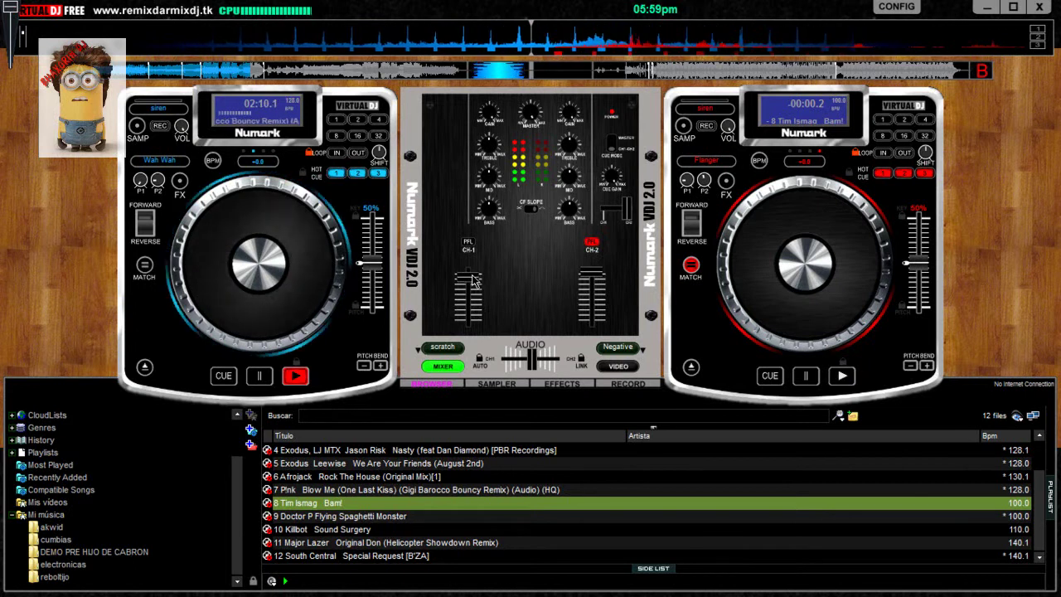
{"action": "left_click", "coordinate": [492, 384]}
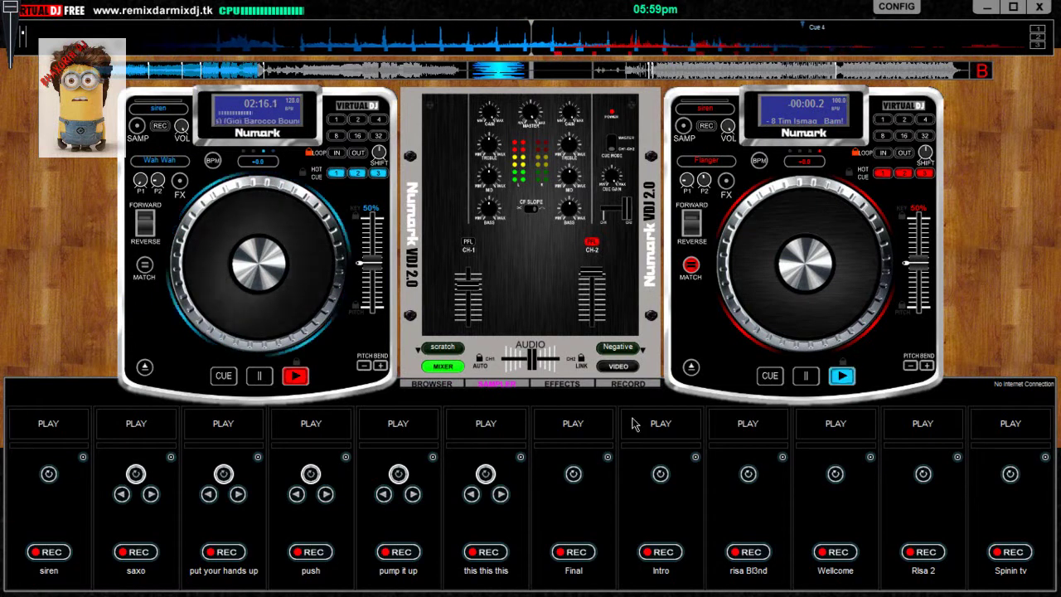
{"action": "left_click", "coordinate": [742, 424]}
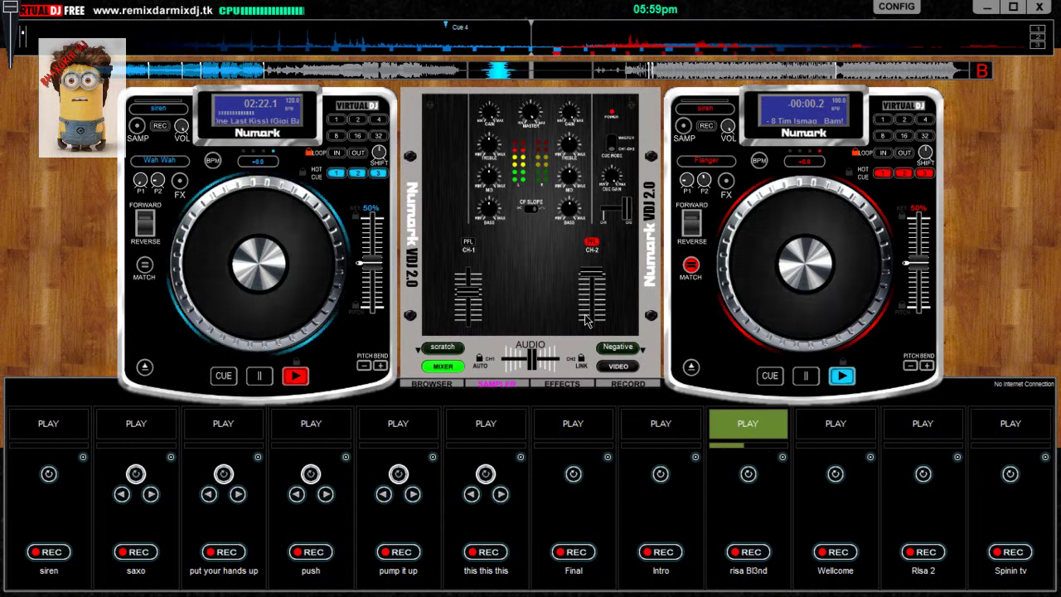
{"action": "left_click_drag", "start_coordinate": [530, 358], "coordinate": [553, 359]}
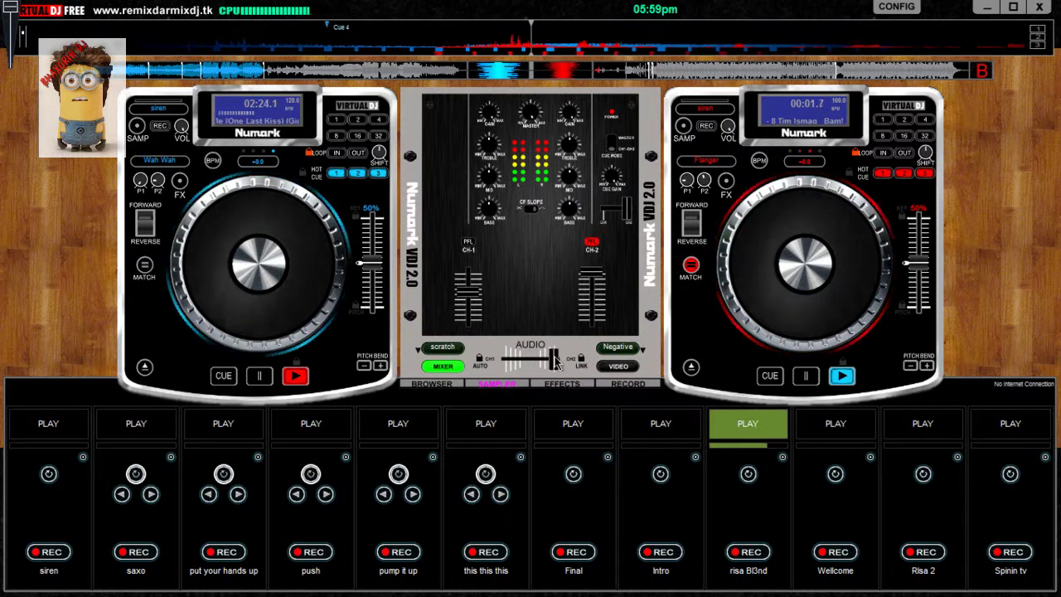
- Load Doctor P Flying Spaghetti Monster on deck 1 and move its start position back to about 01:05.3
{"action": "left_click", "coordinate": [432, 383]}
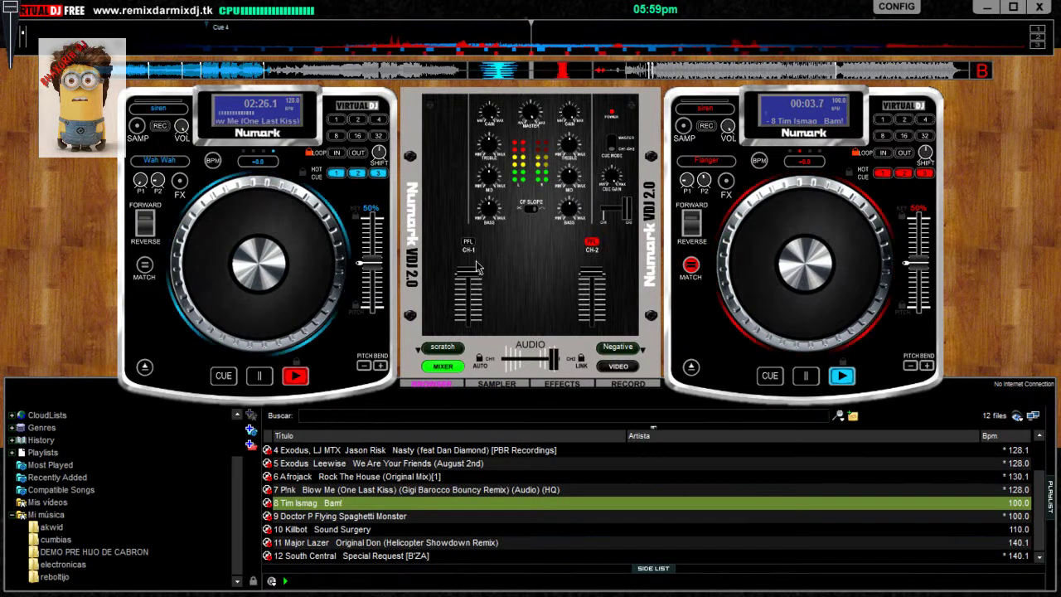
{"action": "left_click", "coordinate": [332, 515]}
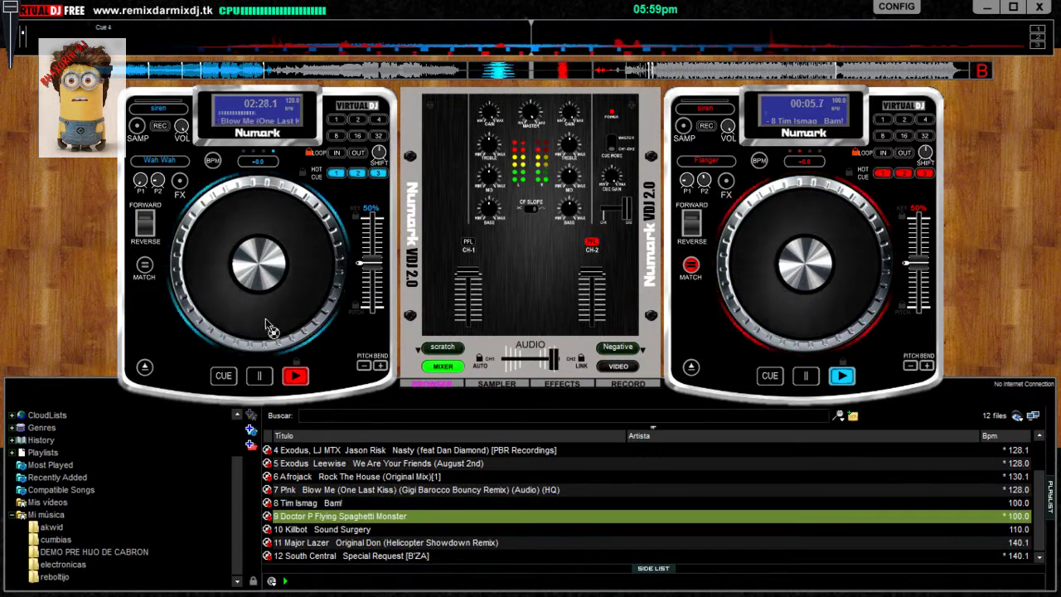
{"action": "left_click_drag", "start_coordinate": [335, 519], "coordinate": [286, 262]}
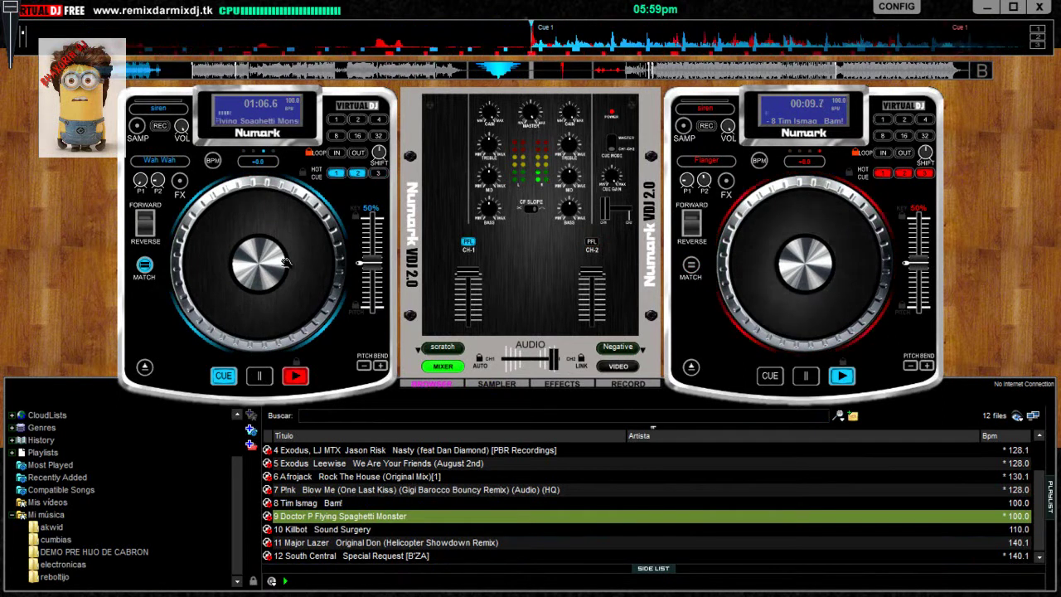
{"action": "left_click_drag", "start_coordinate": [539, 39], "coordinate": [513, 39]}
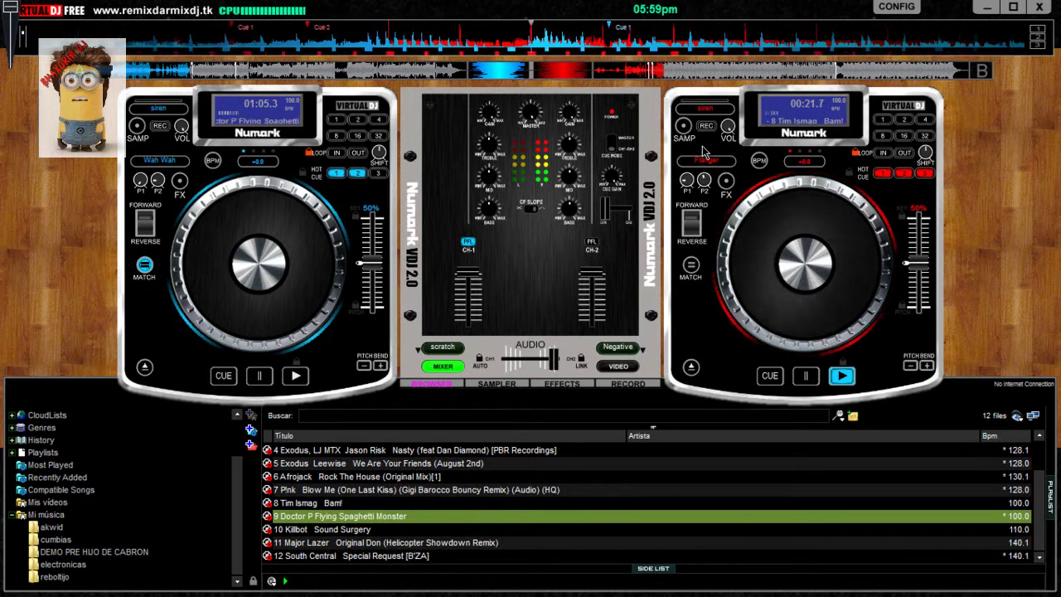
- Select the beatgrid sound effect and change the lit cells of its pattern in the first three rows
{"action": "left_click", "coordinate": [725, 180]}
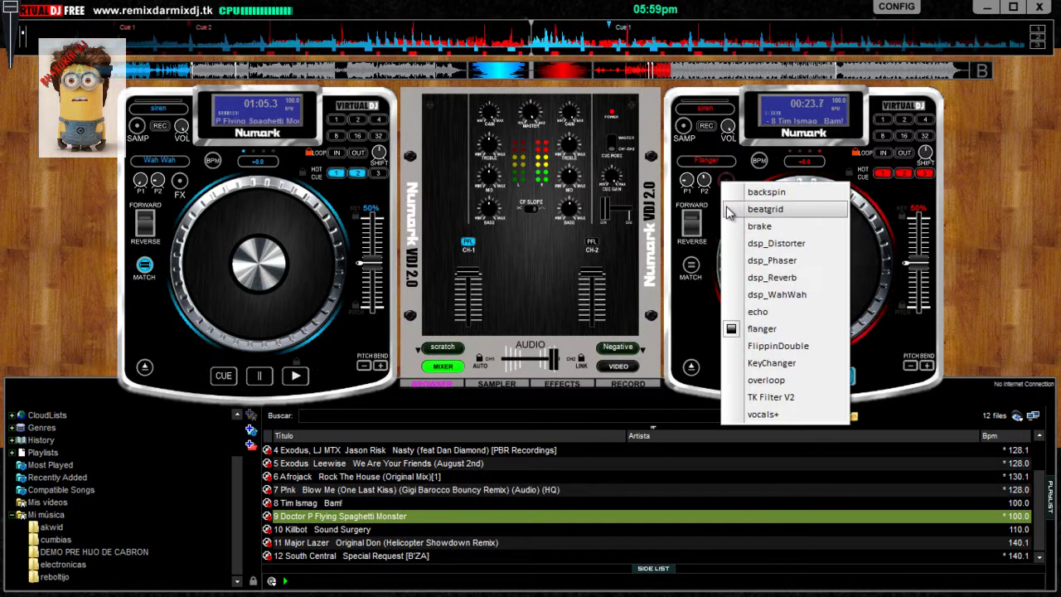
{"action": "left_click", "coordinate": [512, 384]}
{"action": "left_click", "coordinate": [562, 383]}
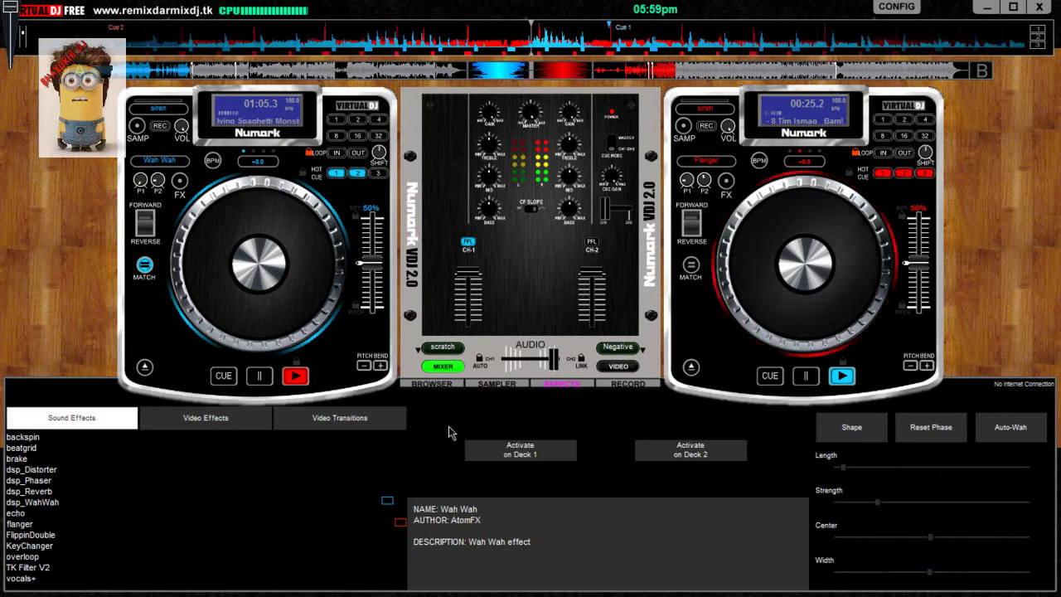
{"action": "left_click", "coordinate": [313, 447]}
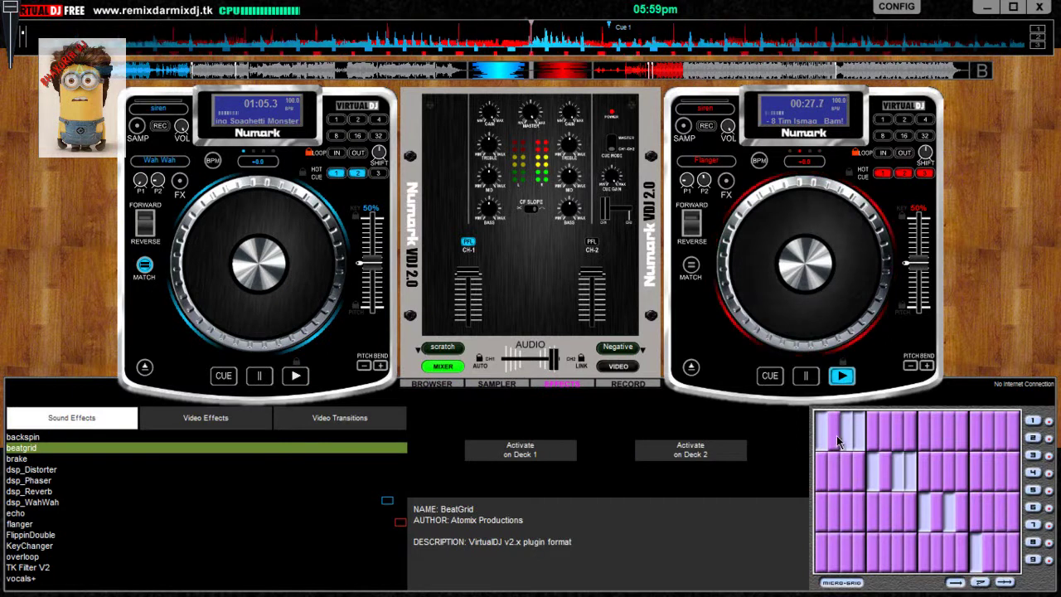
{"action": "left_click", "coordinate": [855, 446]}
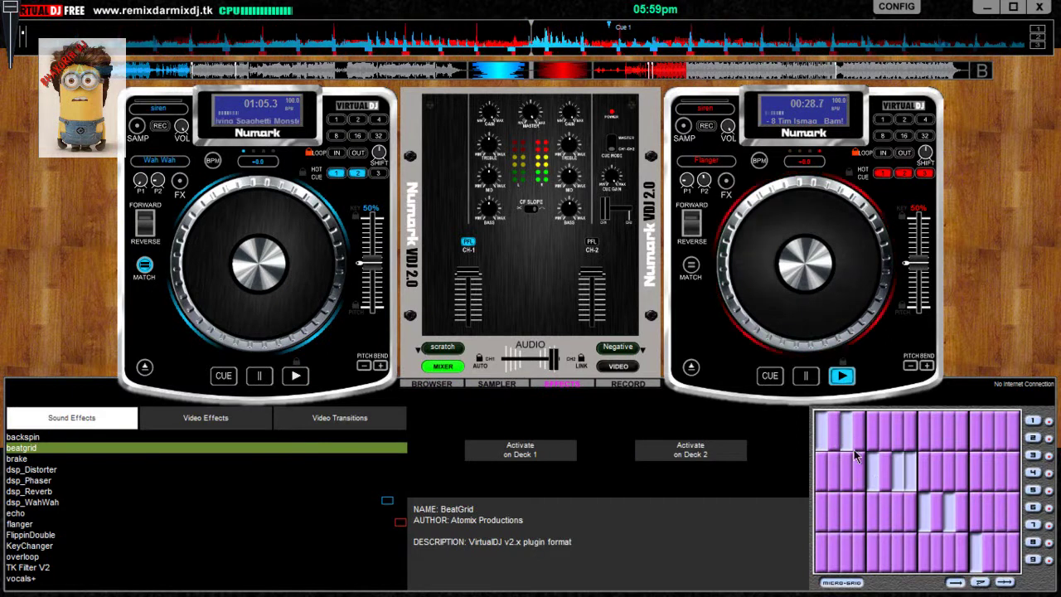
{"action": "left_click", "coordinate": [891, 477]}
{"action": "left_click", "coordinate": [949, 517]}
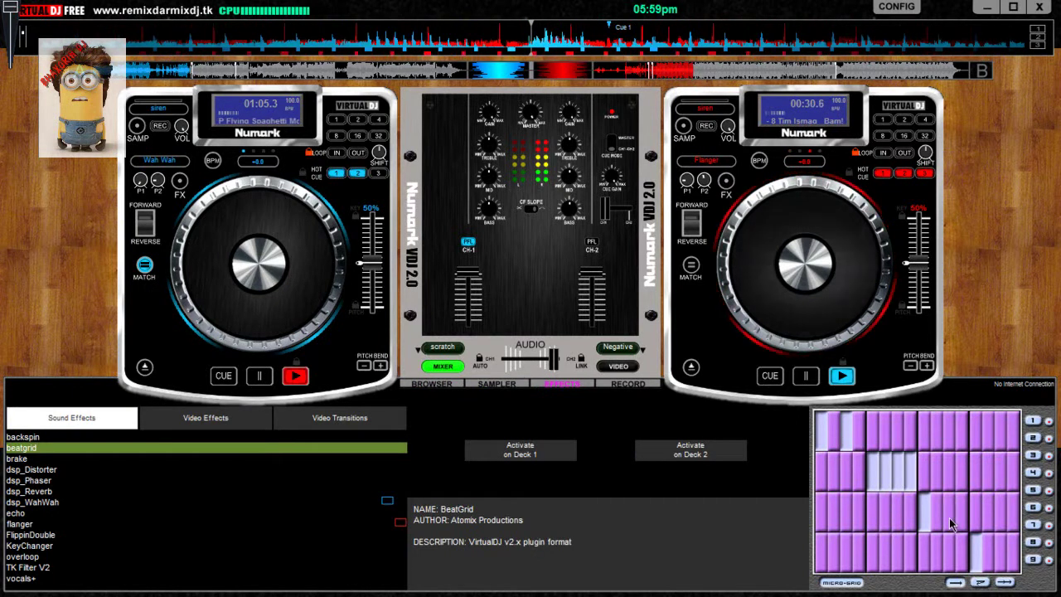
- Switch the BeatGrid effect on deck 2 on and off repeatedly during playback, leaving it on
{"action": "left_click", "coordinate": [708, 460]}
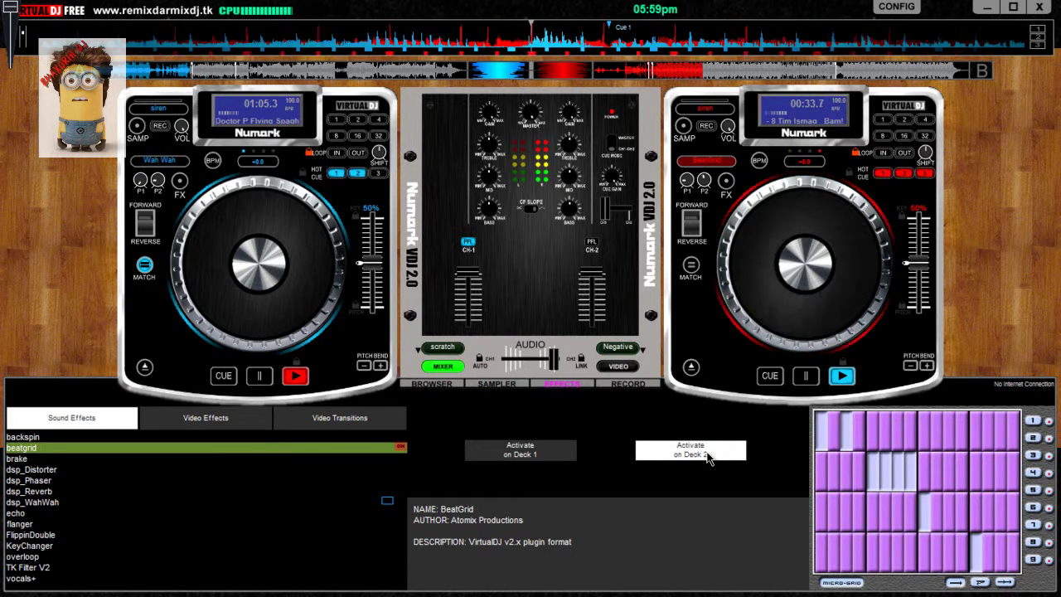
{"action": "left_click", "coordinate": [708, 456]}
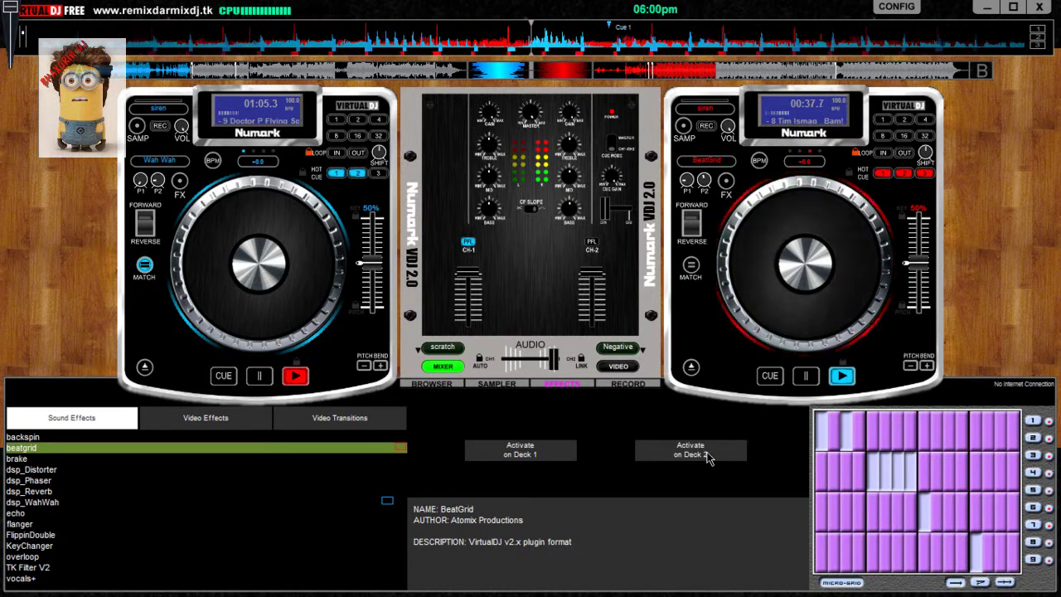
{"action": "left_click", "coordinate": [707, 453]}
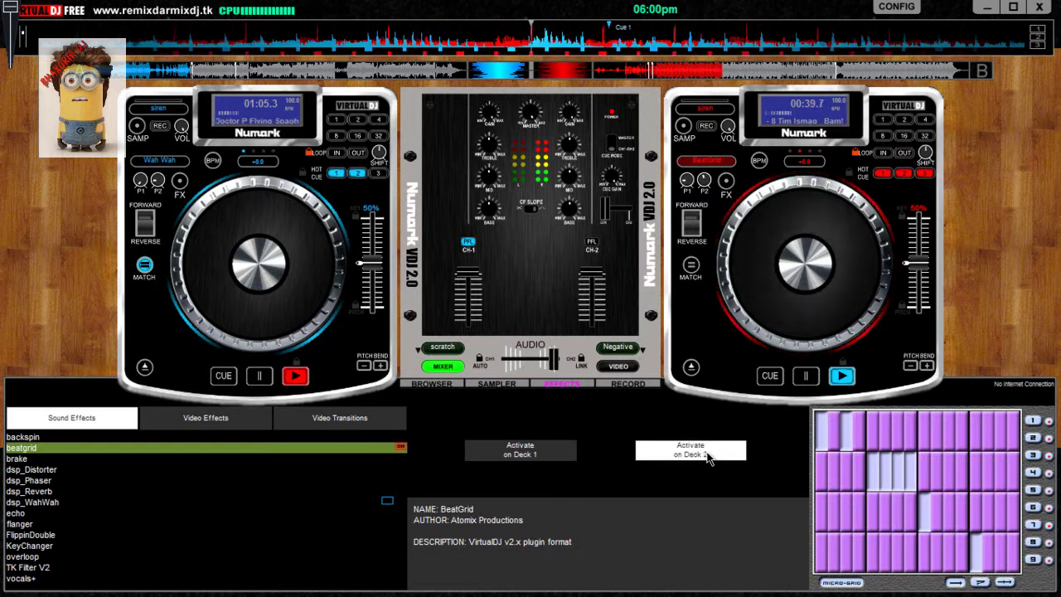
{"action": "left_click", "coordinate": [708, 456]}
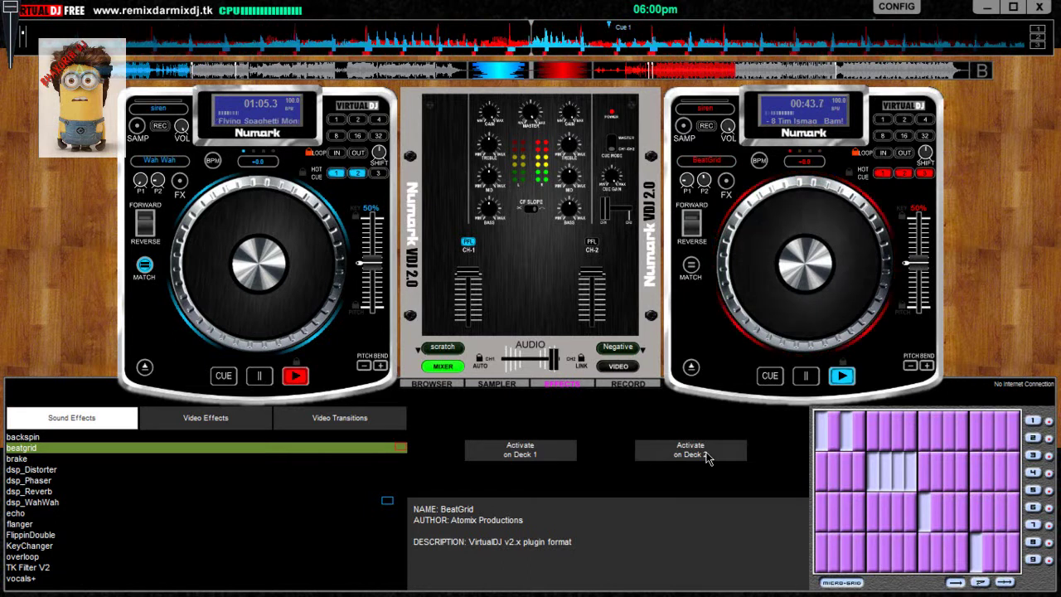
{"action": "left_click", "coordinate": [709, 455]}
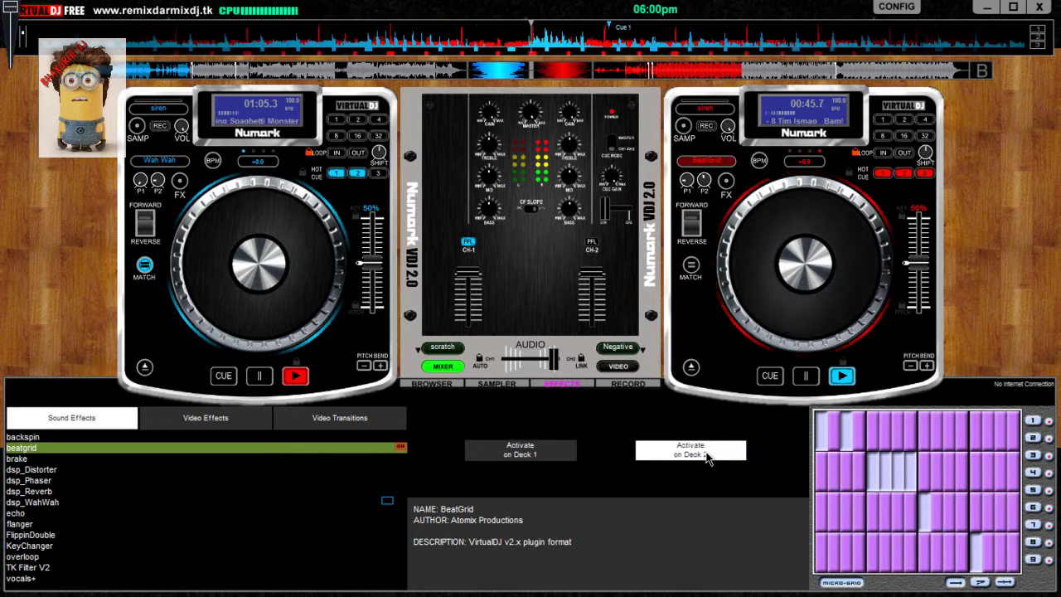
{"action": "left_click", "coordinate": [708, 456]}
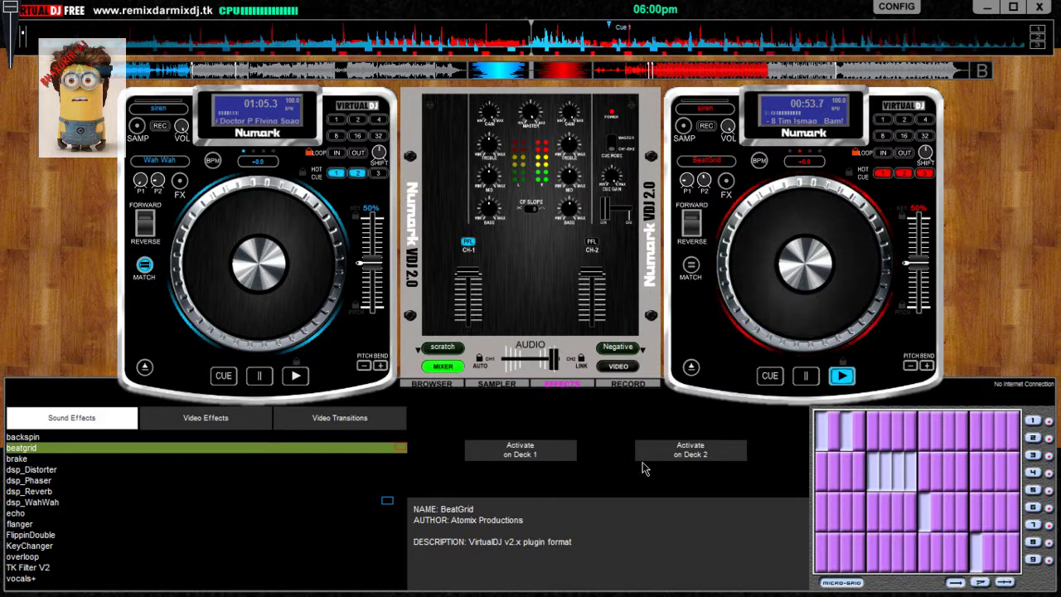
{"action": "left_click", "coordinate": [659, 456]}
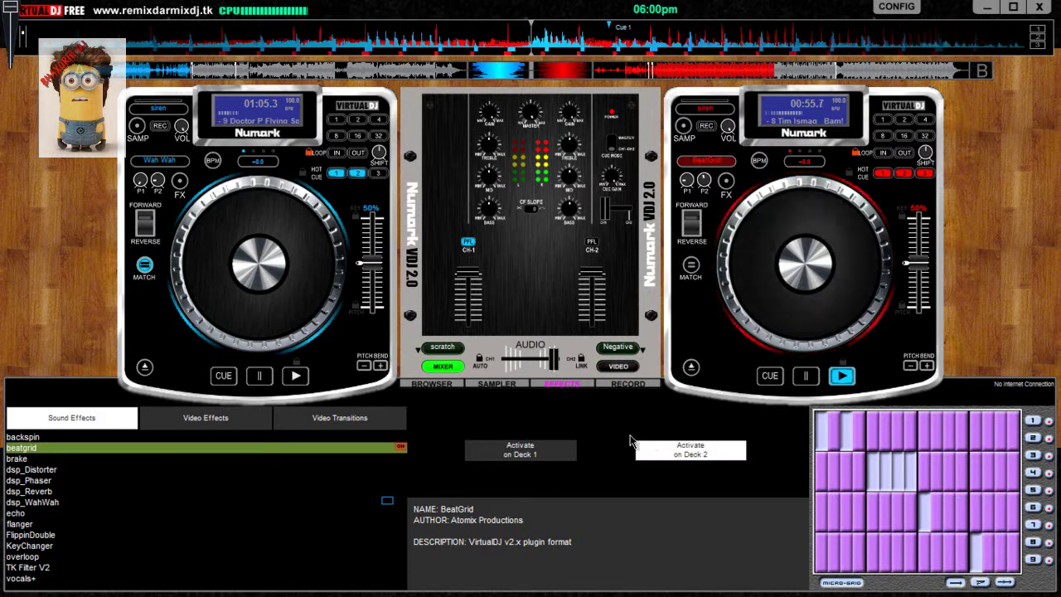
- Return to the track list and jump deck 2 to hot cue 1
{"action": "left_click", "coordinate": [432, 384]}
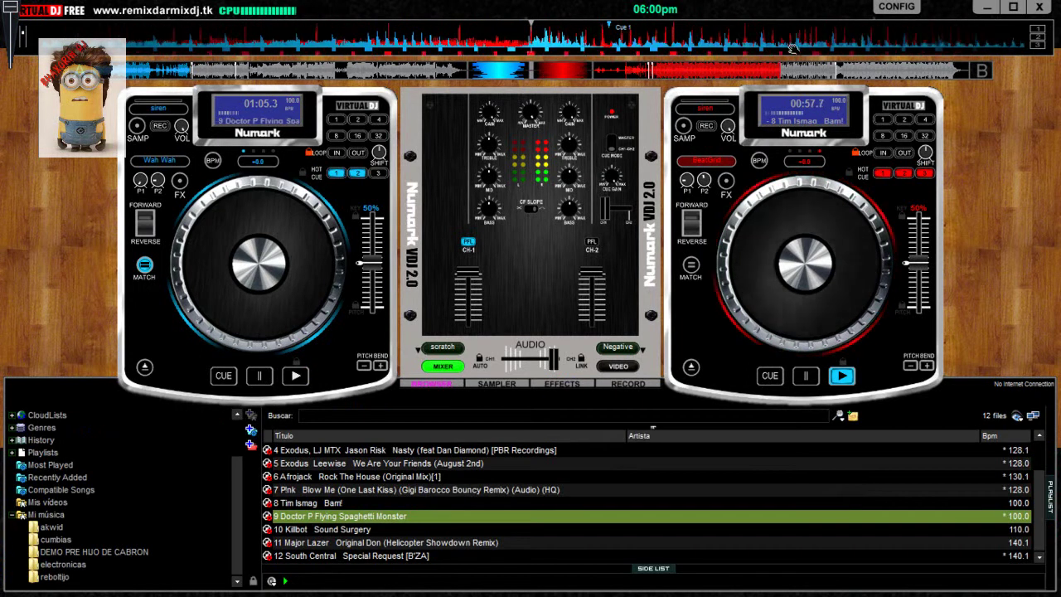
{"action": "left_click", "coordinate": [884, 176]}
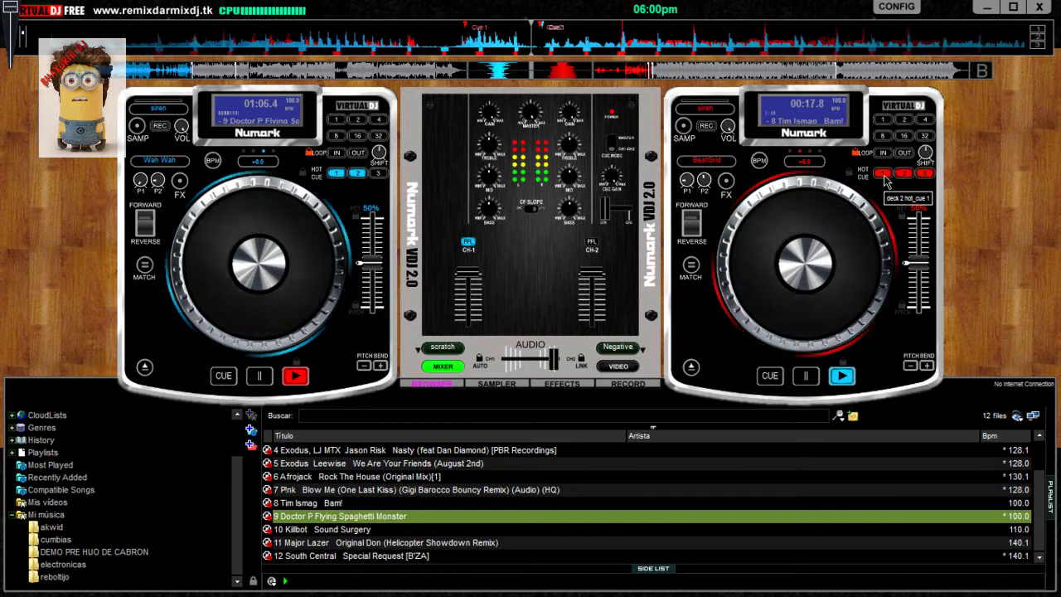
- Crossfade fully to deck 1, and cue Killbot Sound Surgery on deck 2 at about 01:26.9
{"action": "left_click_drag", "start_coordinate": [618, 528], "coordinate": [763, 257]}
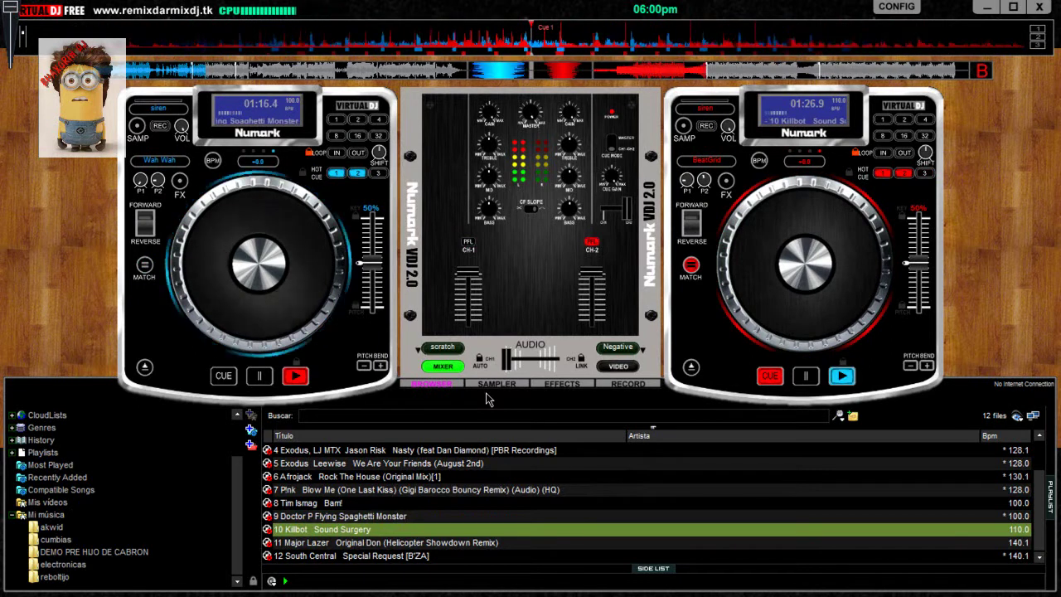
- Select the flanger effect for deck 1, apply it briefly, and move deck 2's track back to about 01:21.2
{"action": "left_click", "coordinate": [182, 180]}
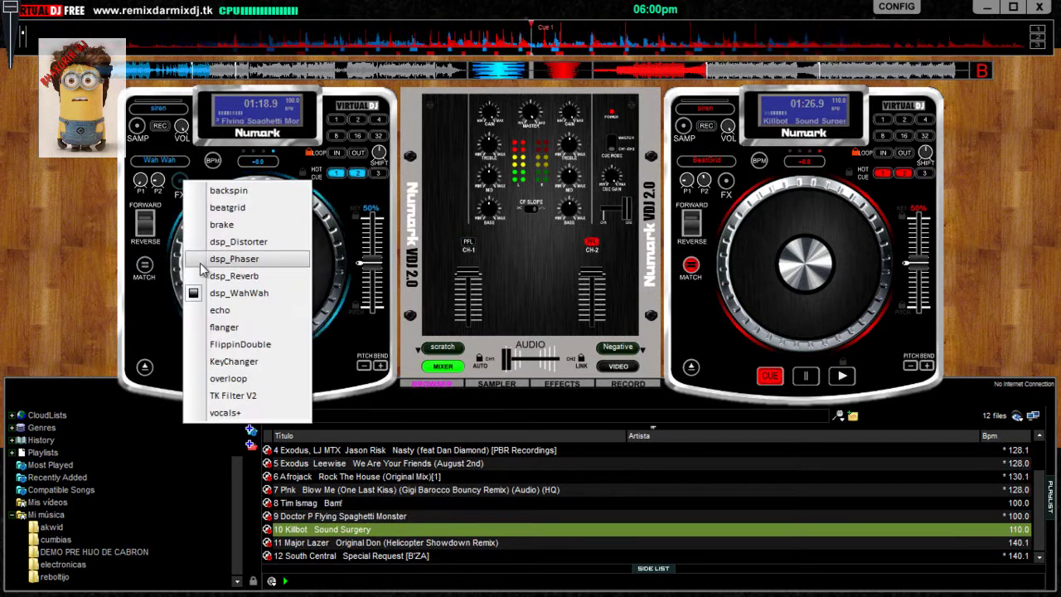
{"action": "left_click", "coordinate": [211, 327]}
{"action": "left_click", "coordinate": [160, 160]}
{"action": "left_click_drag", "start_coordinate": [519, 31], "coordinate": [822, 46]}
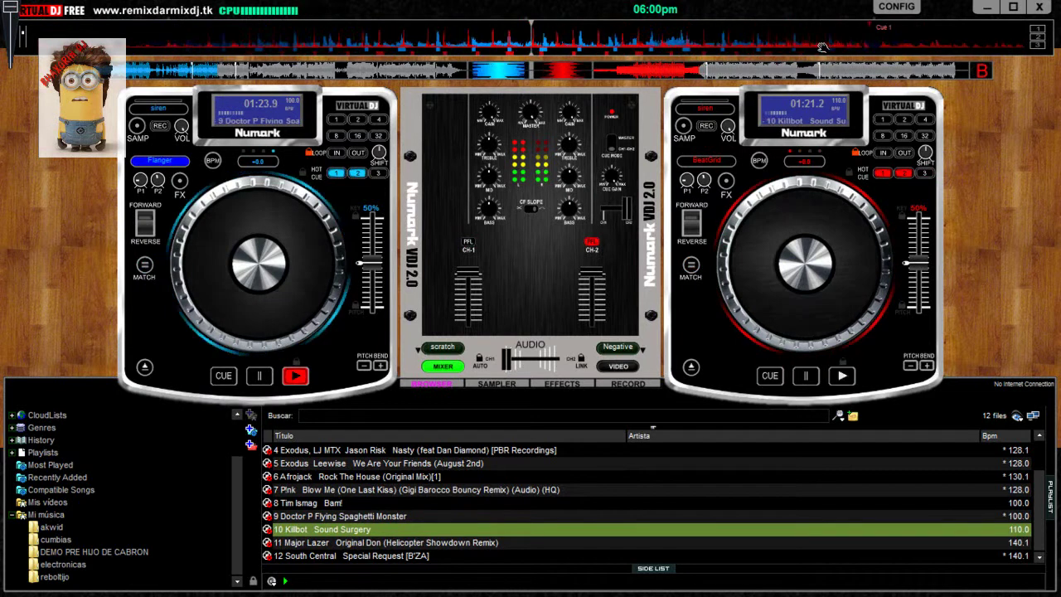
{"action": "left_click", "coordinate": [176, 167]}
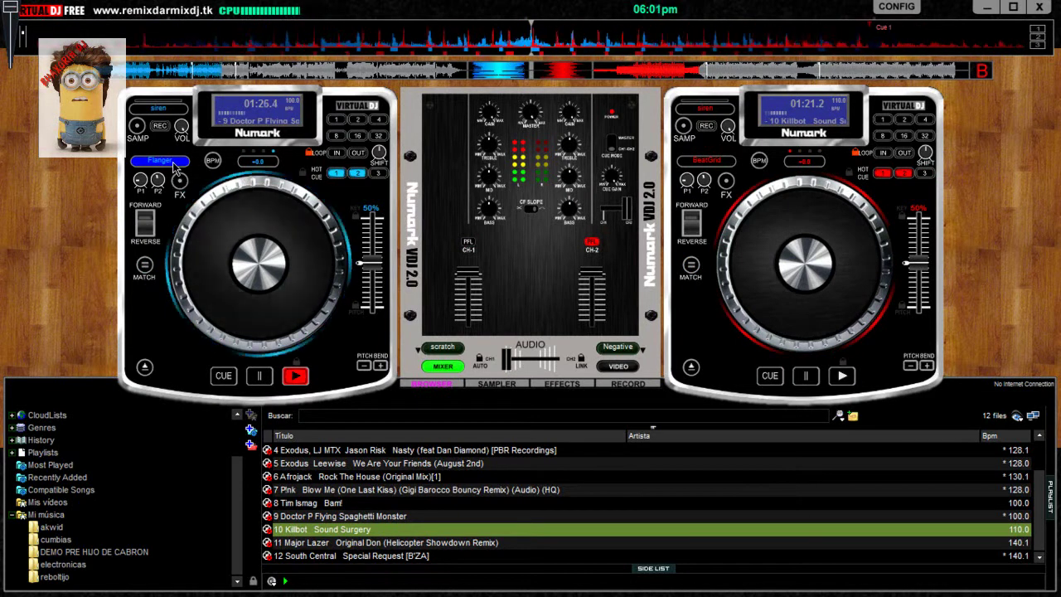
- Crossfade fully to deck 2 and load Major Lazer Original Don (Helicopter Showdown Remix) on deck 1, positioned at about 00:22.8
{"action": "left_click_drag", "start_coordinate": [647, 36], "coordinate": [724, 38]}
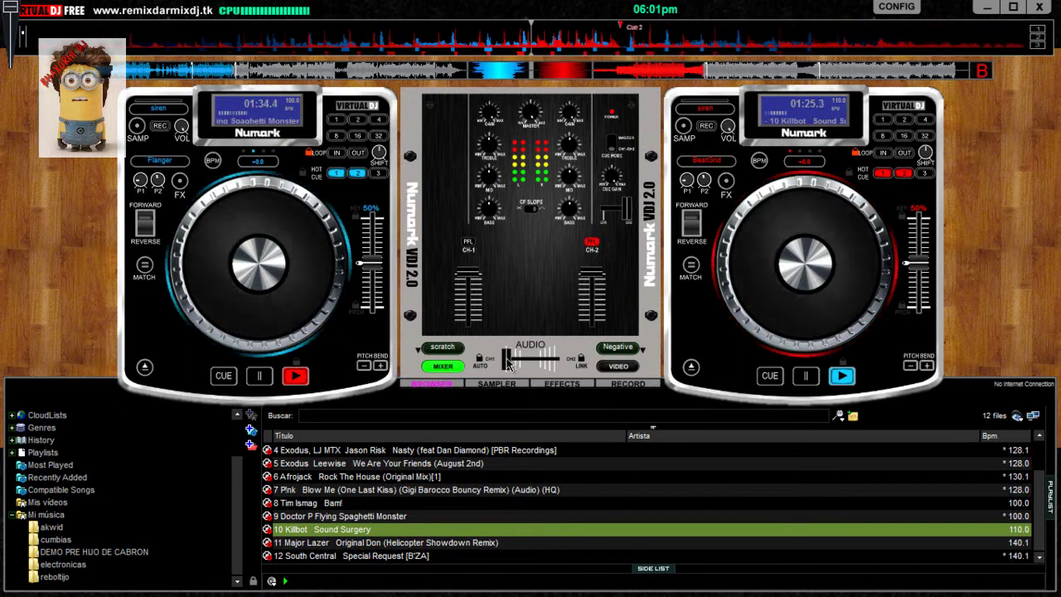
{"action": "left_click_drag", "start_coordinate": [508, 359], "coordinate": [553, 358]}
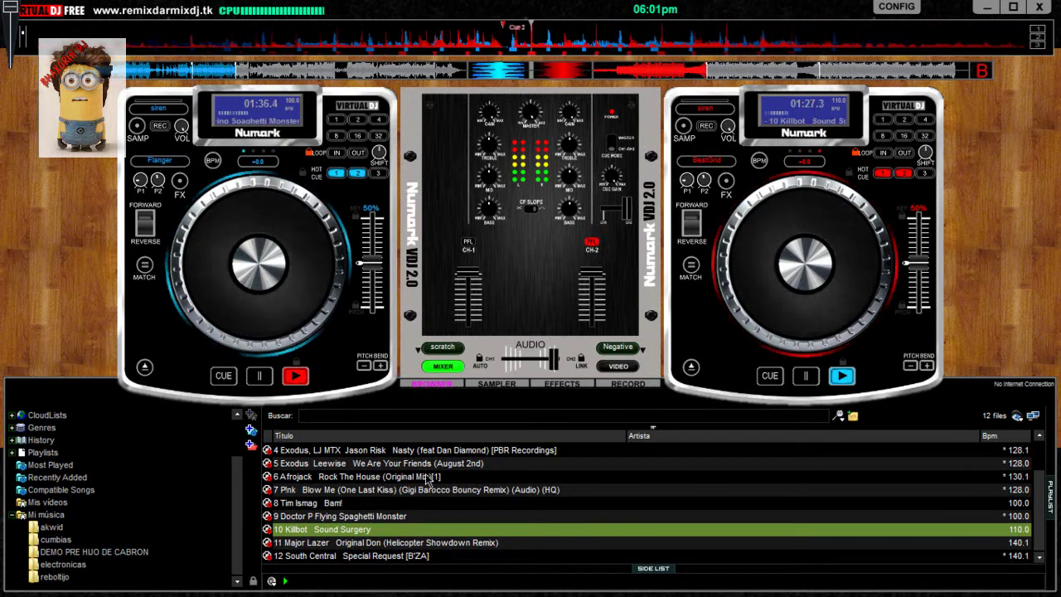
{"action": "double_click", "coordinate": [327, 543]}
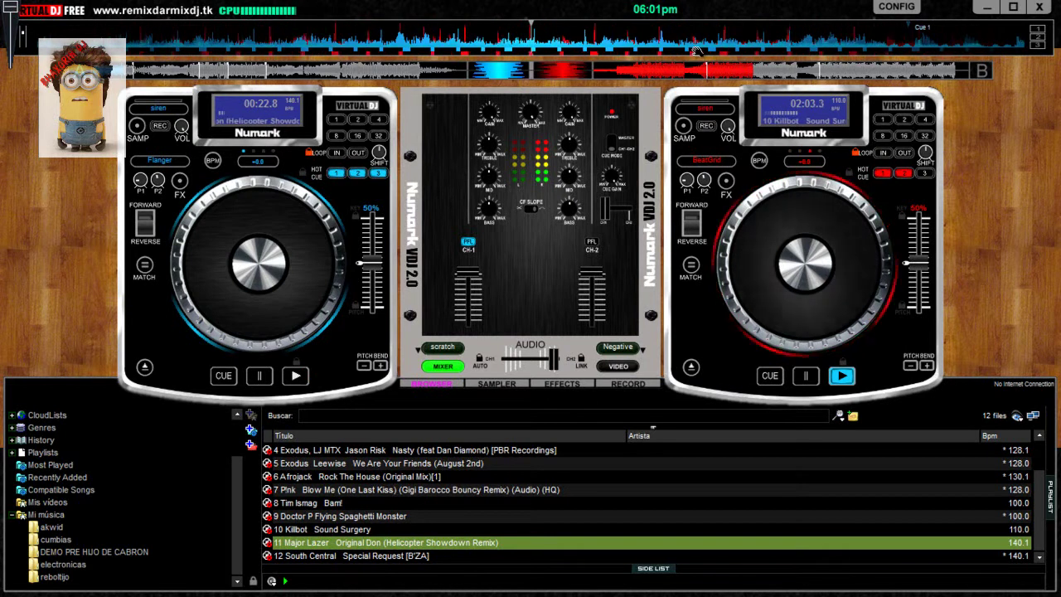
- Select the flanger effect for deck 2 and switch it on and off twice during playback, leaving it off
{"action": "left_click", "coordinate": [704, 166]}
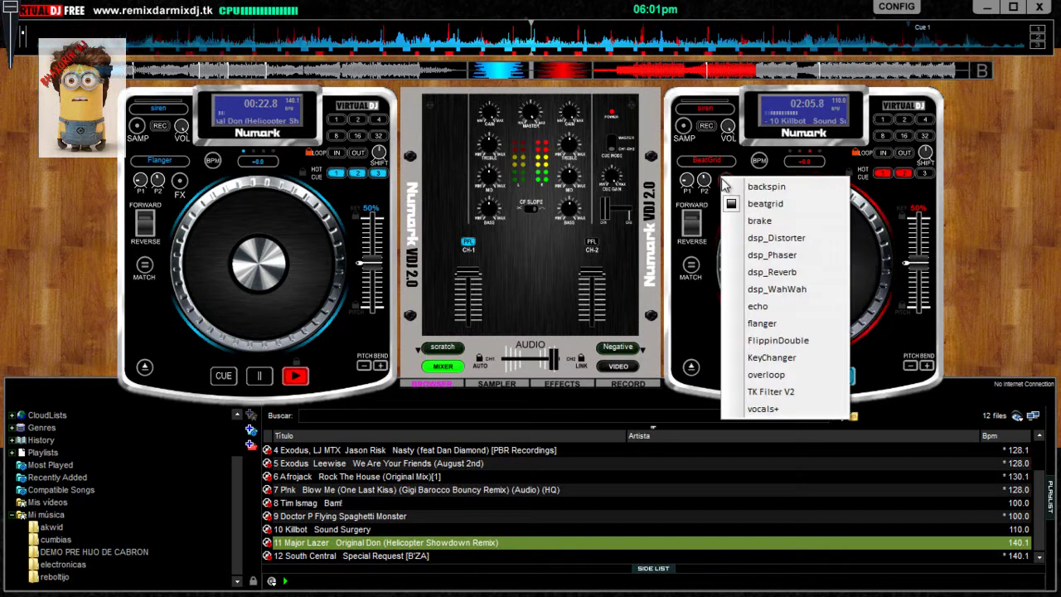
{"action": "left_click", "coordinate": [755, 323]}
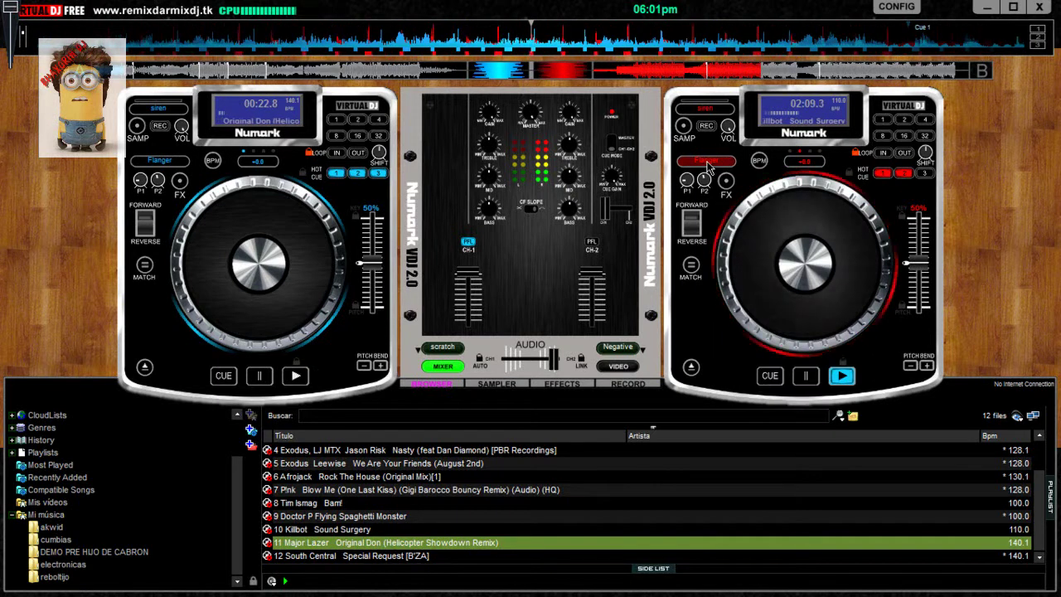
{"action": "left_click", "coordinate": [707, 164]}
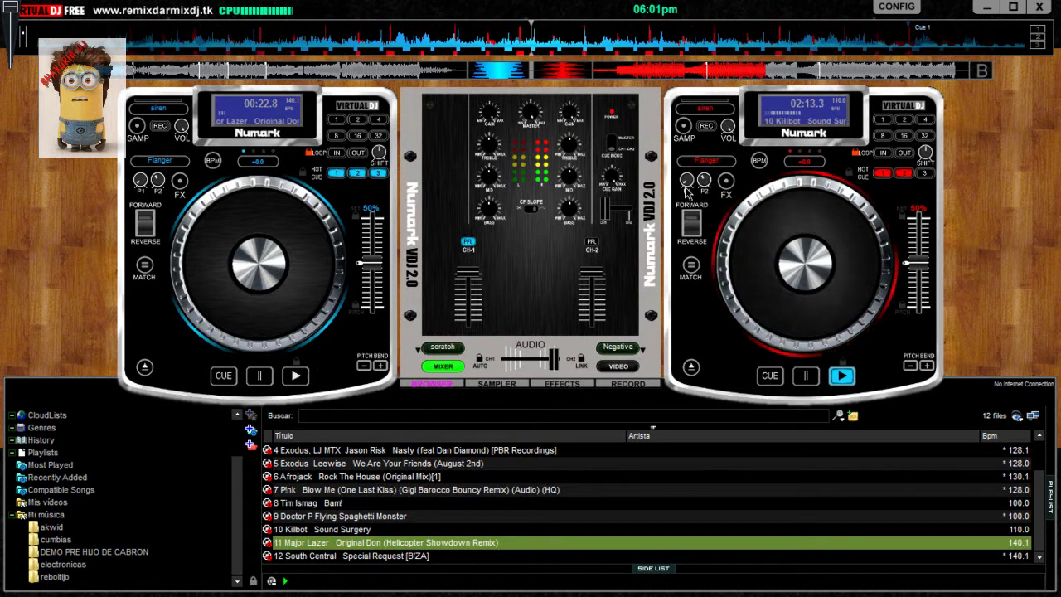
{"action": "left_click", "coordinate": [706, 163]}
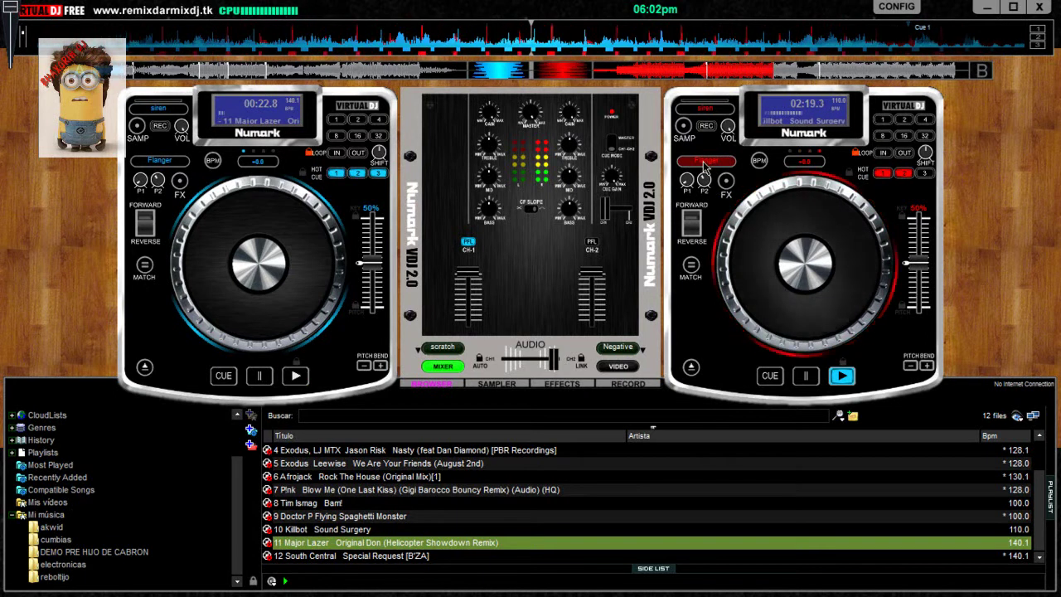
{"action": "left_click", "coordinate": [703, 163]}
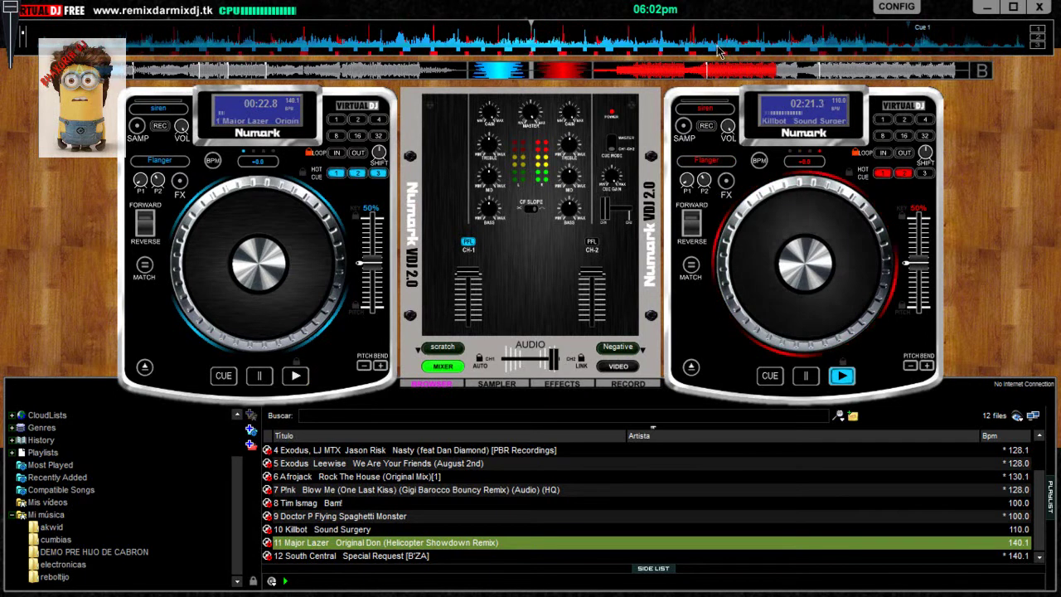
- Bring in deck 1 with a full crossfade, and load South Central Special Request [B'ZA] on deck 2
{"action": "mouse_move", "coordinate": [703, 187]}
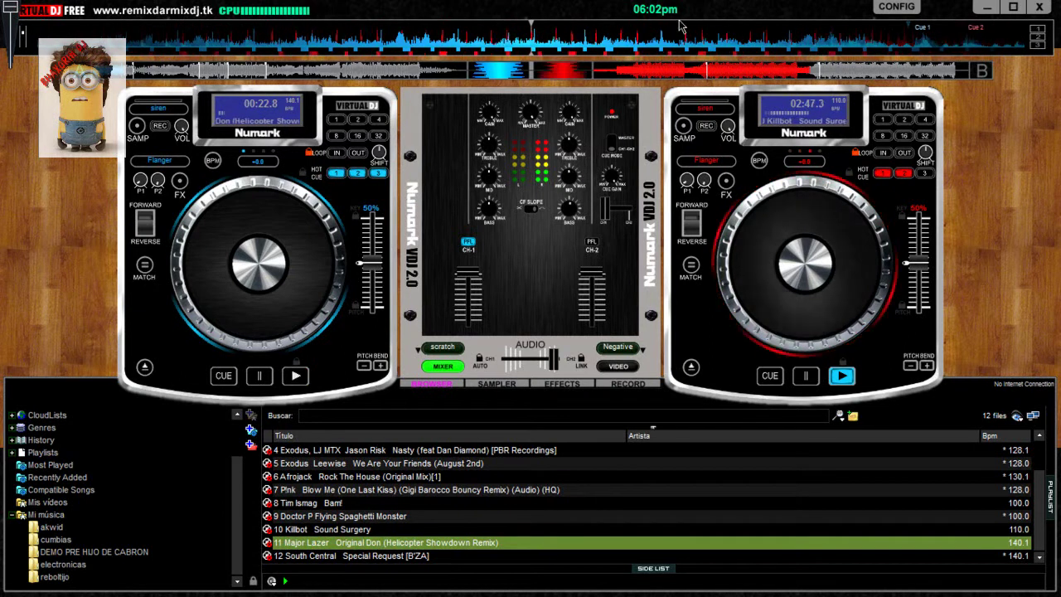
{"action": "left_click_drag", "start_coordinate": [739, 38], "coordinate": [723, 38]}
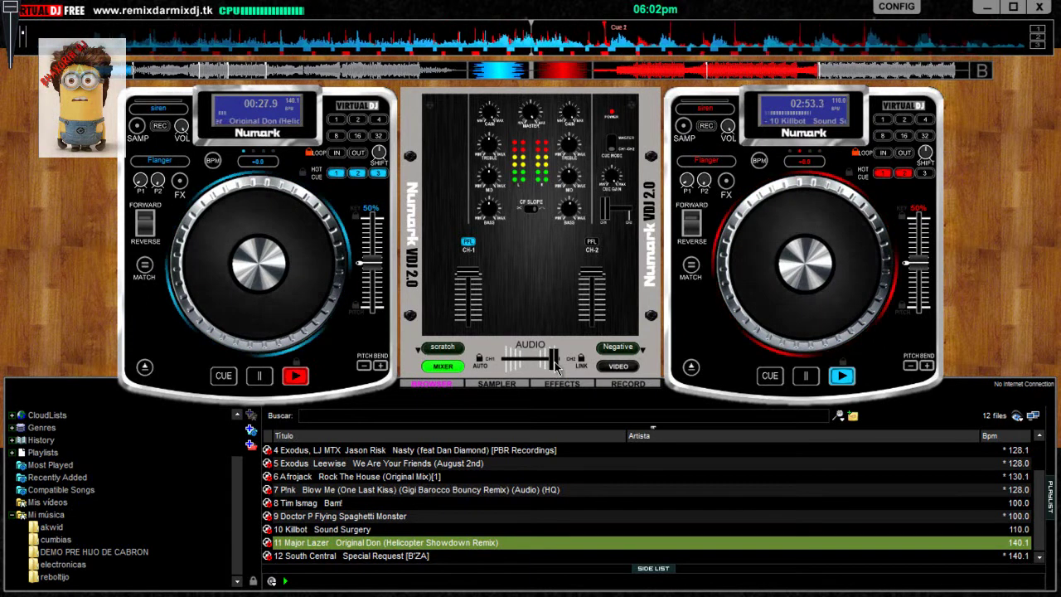
{"action": "left_click_drag", "start_coordinate": [555, 365], "coordinate": [505, 361]}
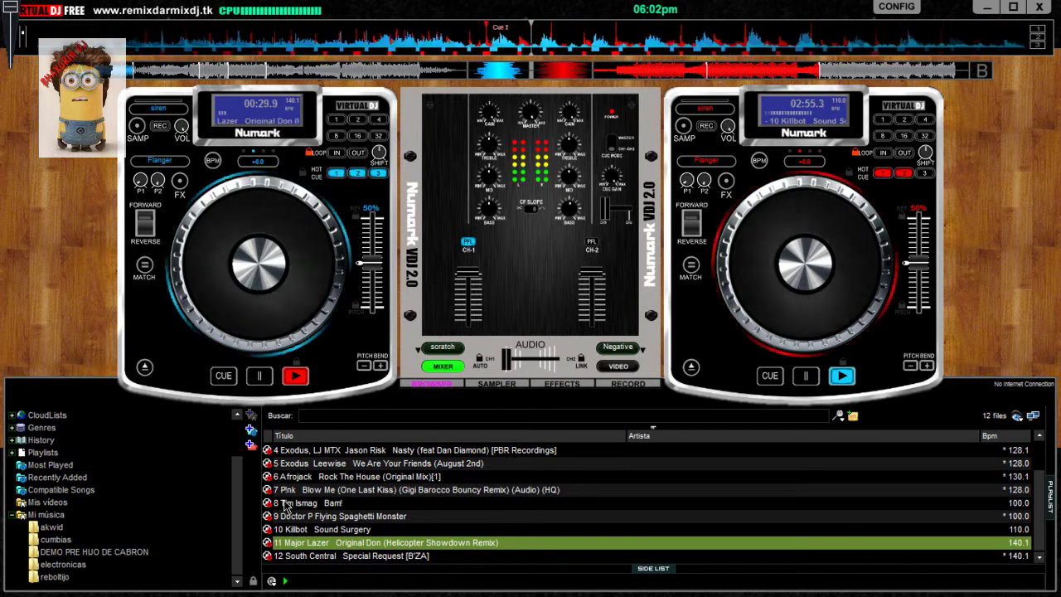
{"action": "left_click_drag", "start_coordinate": [315, 555], "coordinate": [795, 311]}
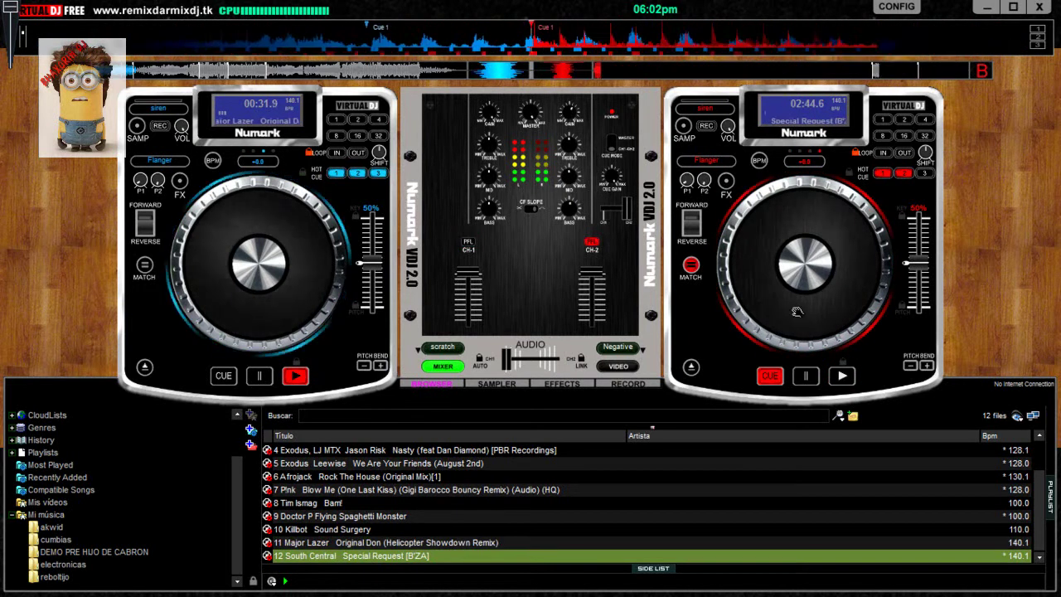
- Switch the Flanger effect on deck 1 on and off repeatedly during playback, leaving it off
{"action": "left_click", "coordinate": [178, 163]}
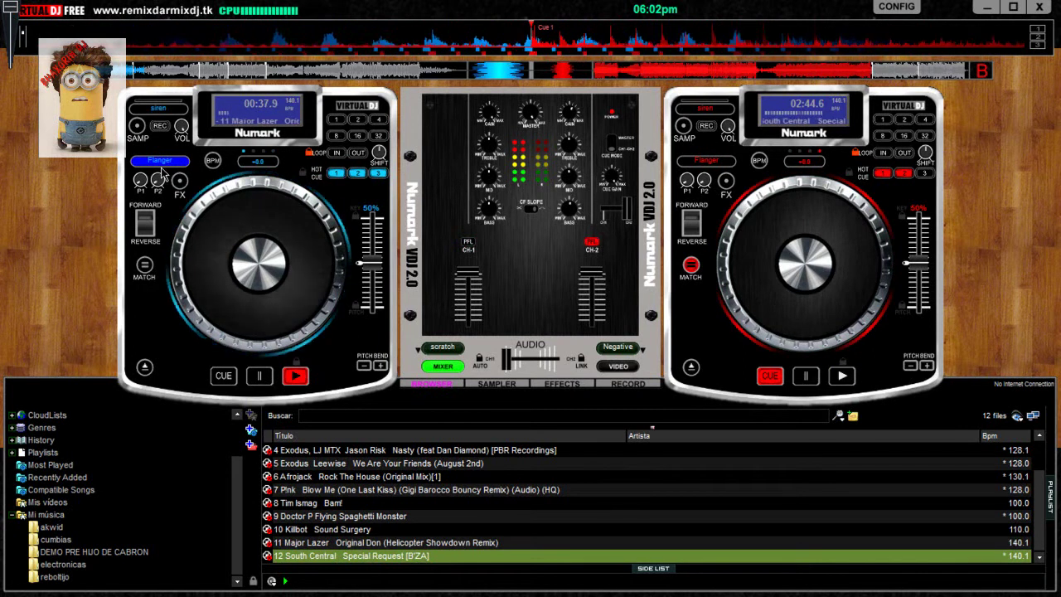
{"action": "left_click", "coordinate": [161, 164]}
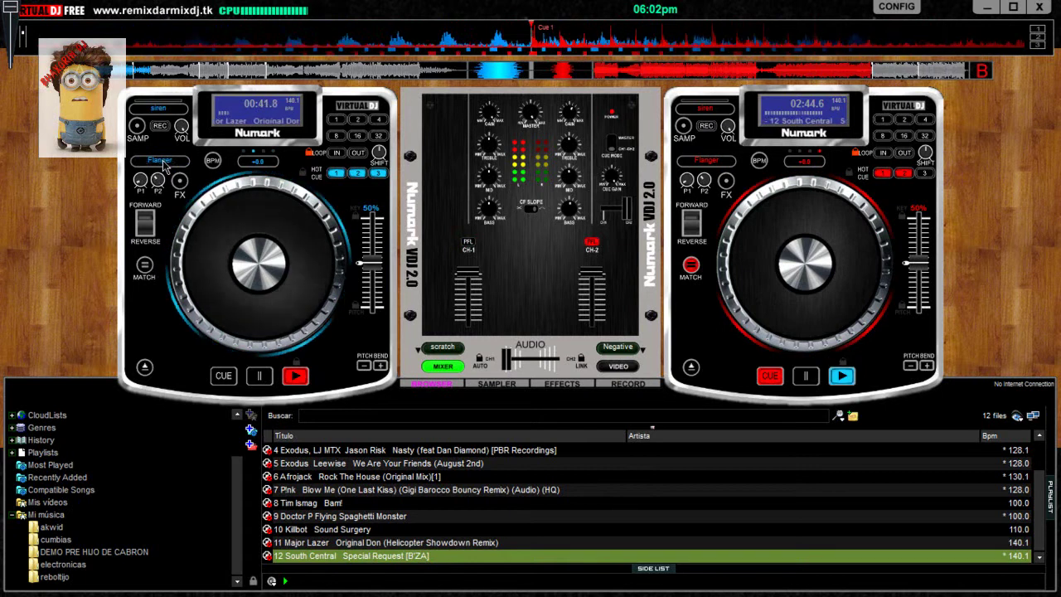
{"action": "left_click", "coordinate": [162, 161]}
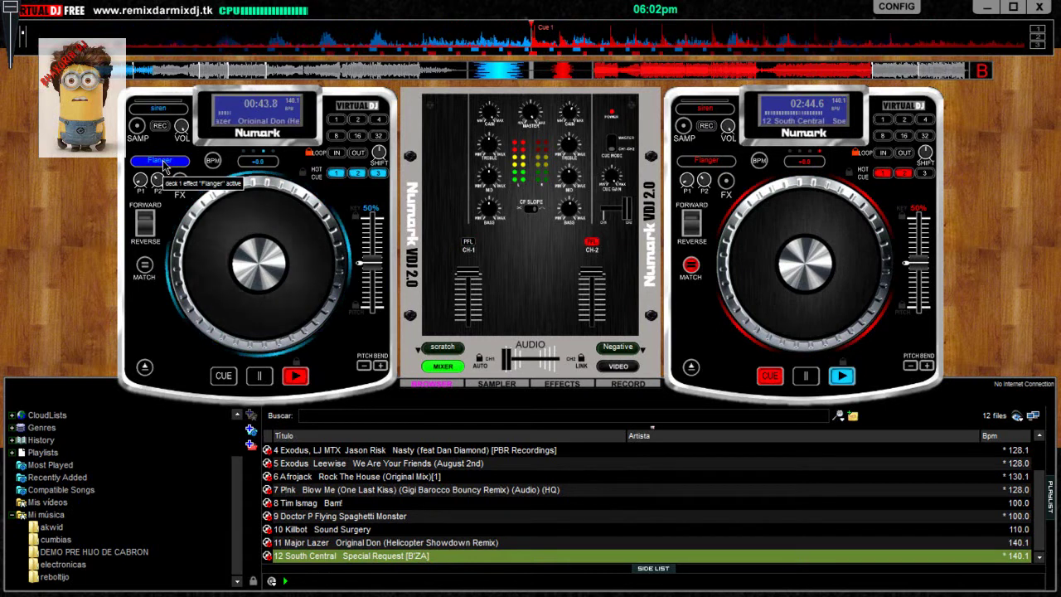
{"action": "left_click", "coordinate": [162, 162]}
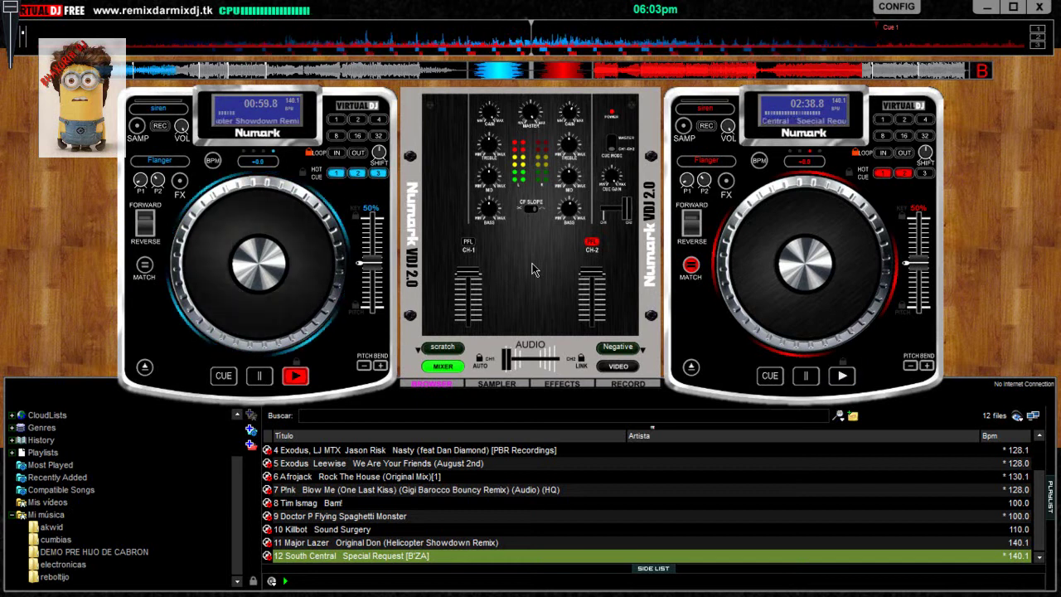
{"action": "left_click", "coordinate": [174, 163]}
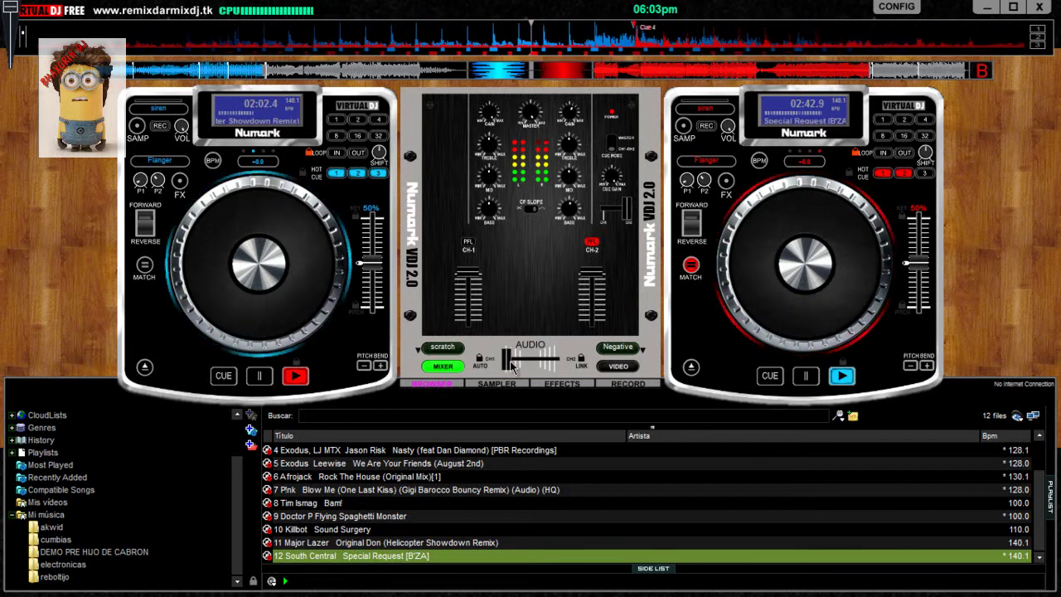
- Crossfade fully to deck 2, and search for "par" to load DJ BL3ND's PARTY MIX on deck 1
{"action": "left_click_drag", "start_coordinate": [507, 359], "coordinate": [553, 361]}
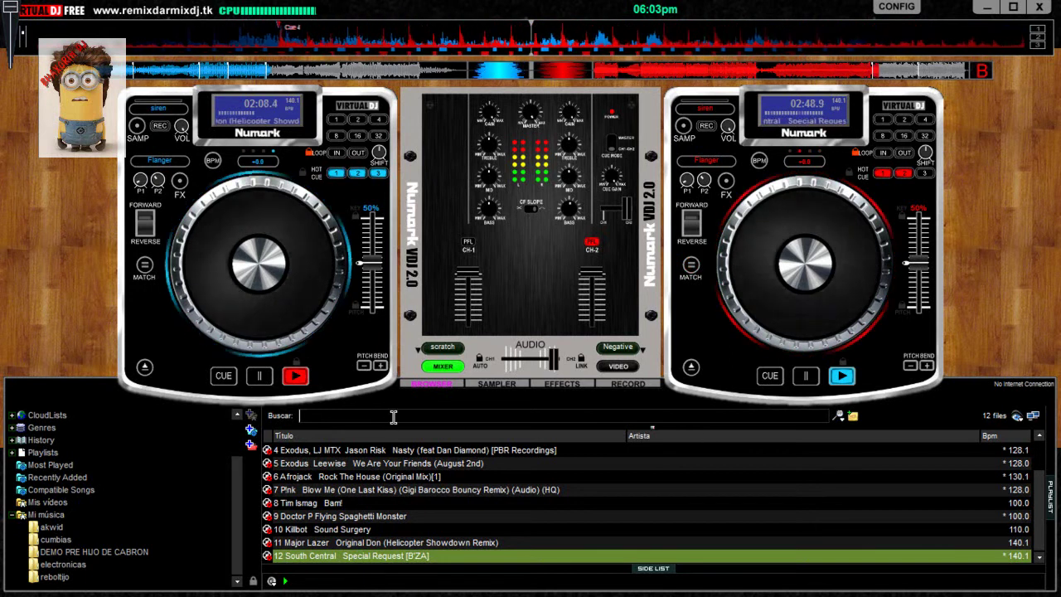
{"action": "type", "text": "par"}
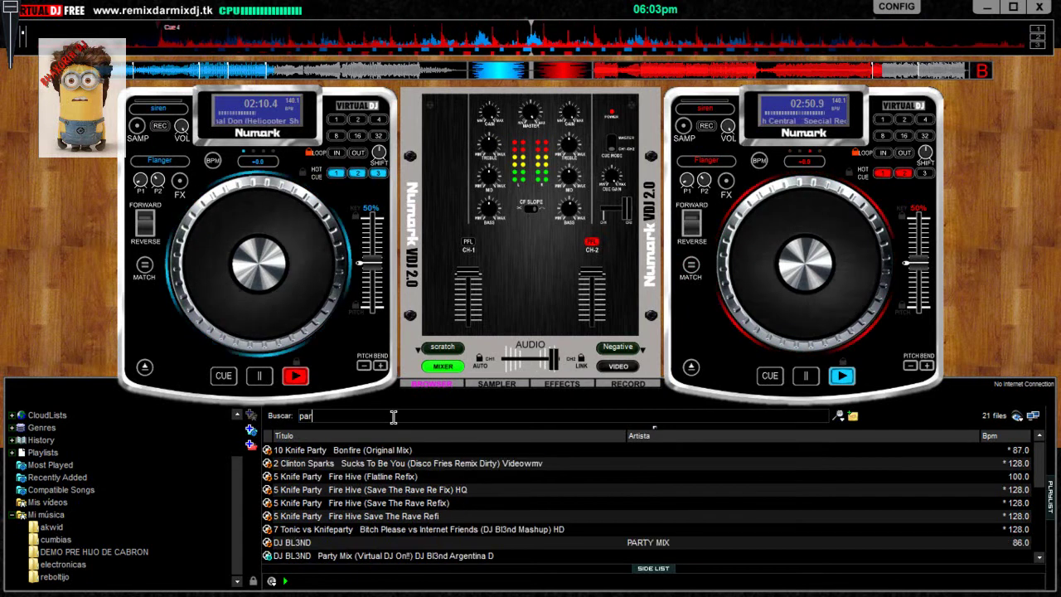
{"action": "double_click", "coordinate": [377, 542]}
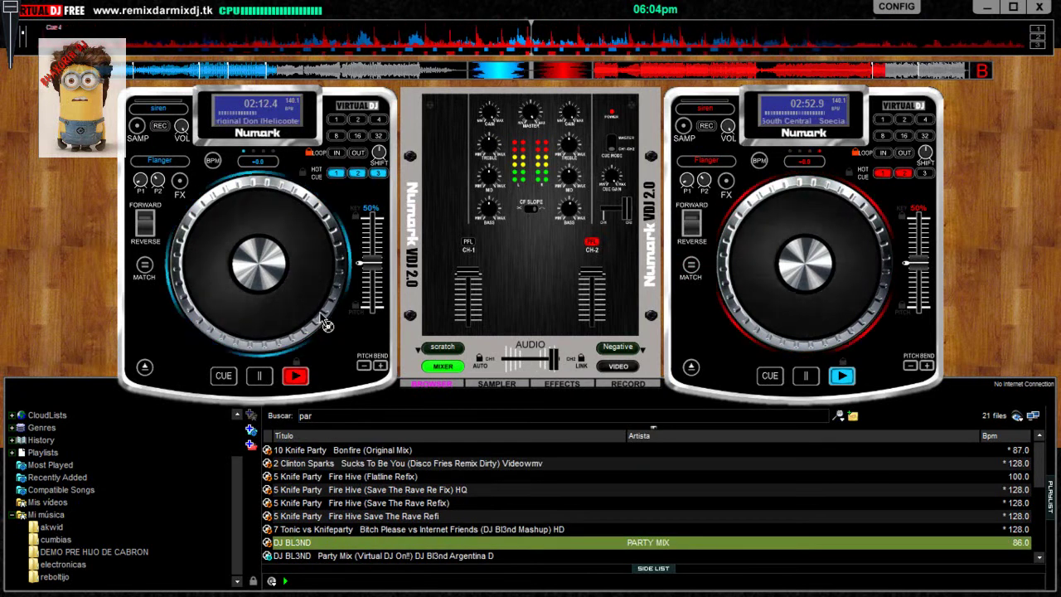
- Change deck 2's effect to beatgrid
{"action": "left_click", "coordinate": [724, 180]}
{"action": "left_click", "coordinate": [764, 204]}
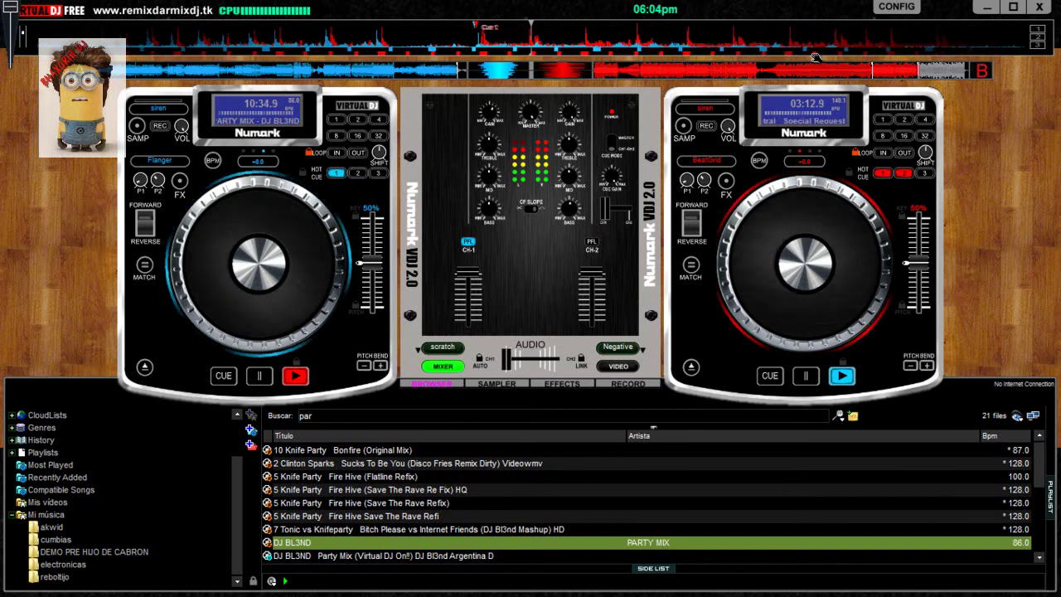
- Stop deck 2 at the start of its track and fade channel 1's volume fully down
{"action": "left_click", "coordinate": [803, 378]}
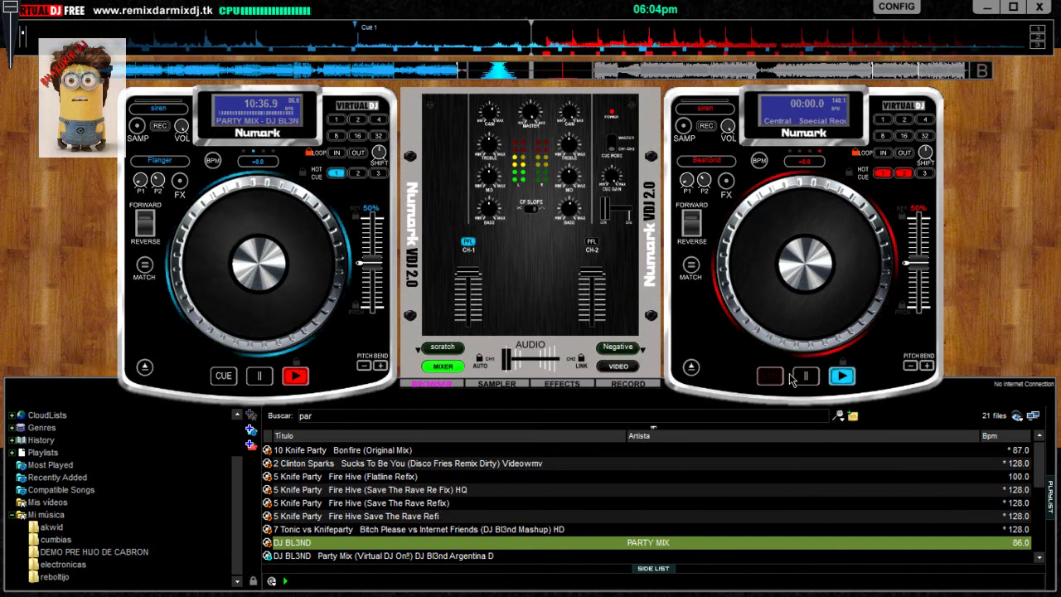
{"action": "left_click_drag", "start_coordinate": [468, 273], "coordinate": [483, 336]}
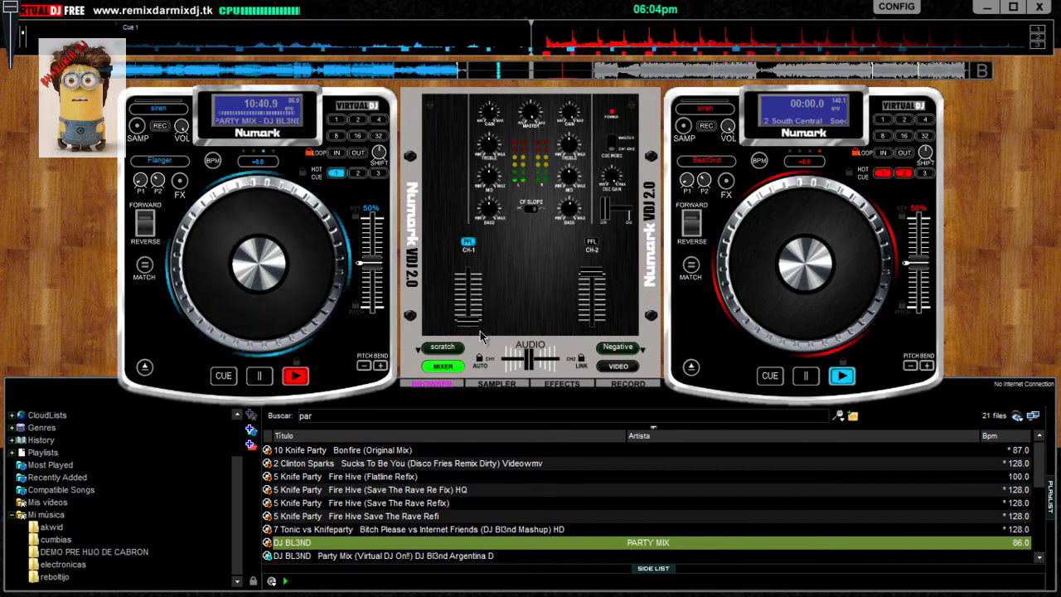